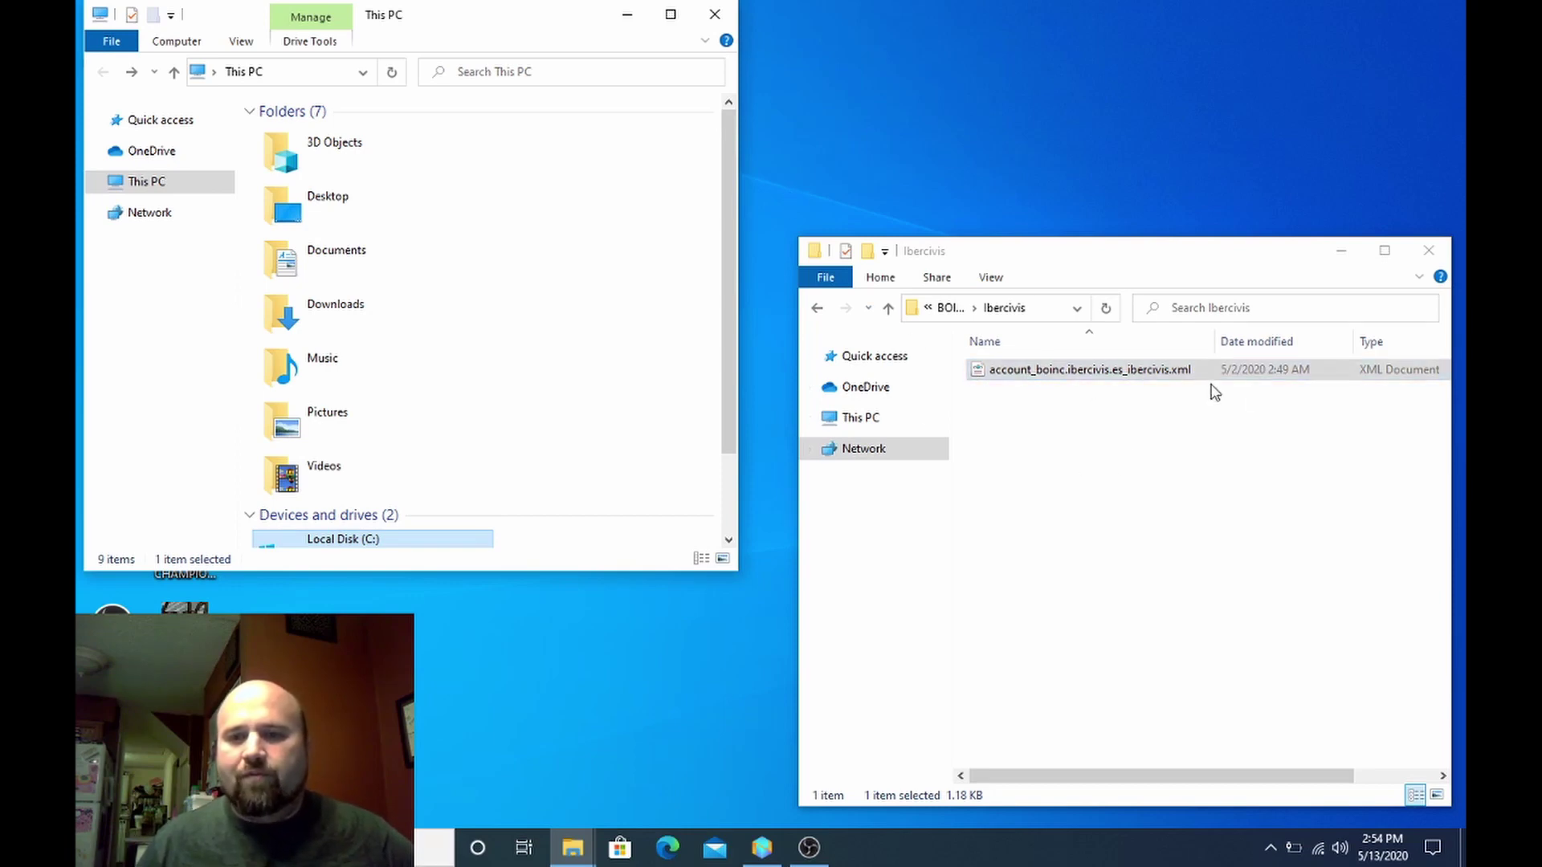
# Copy the file account_boinc.ibercivis.es_ibercivis.xml from the Ibercivis network folder.
pyautogui.click(1182, 374)
pyautogui.rightClick(1182, 374)
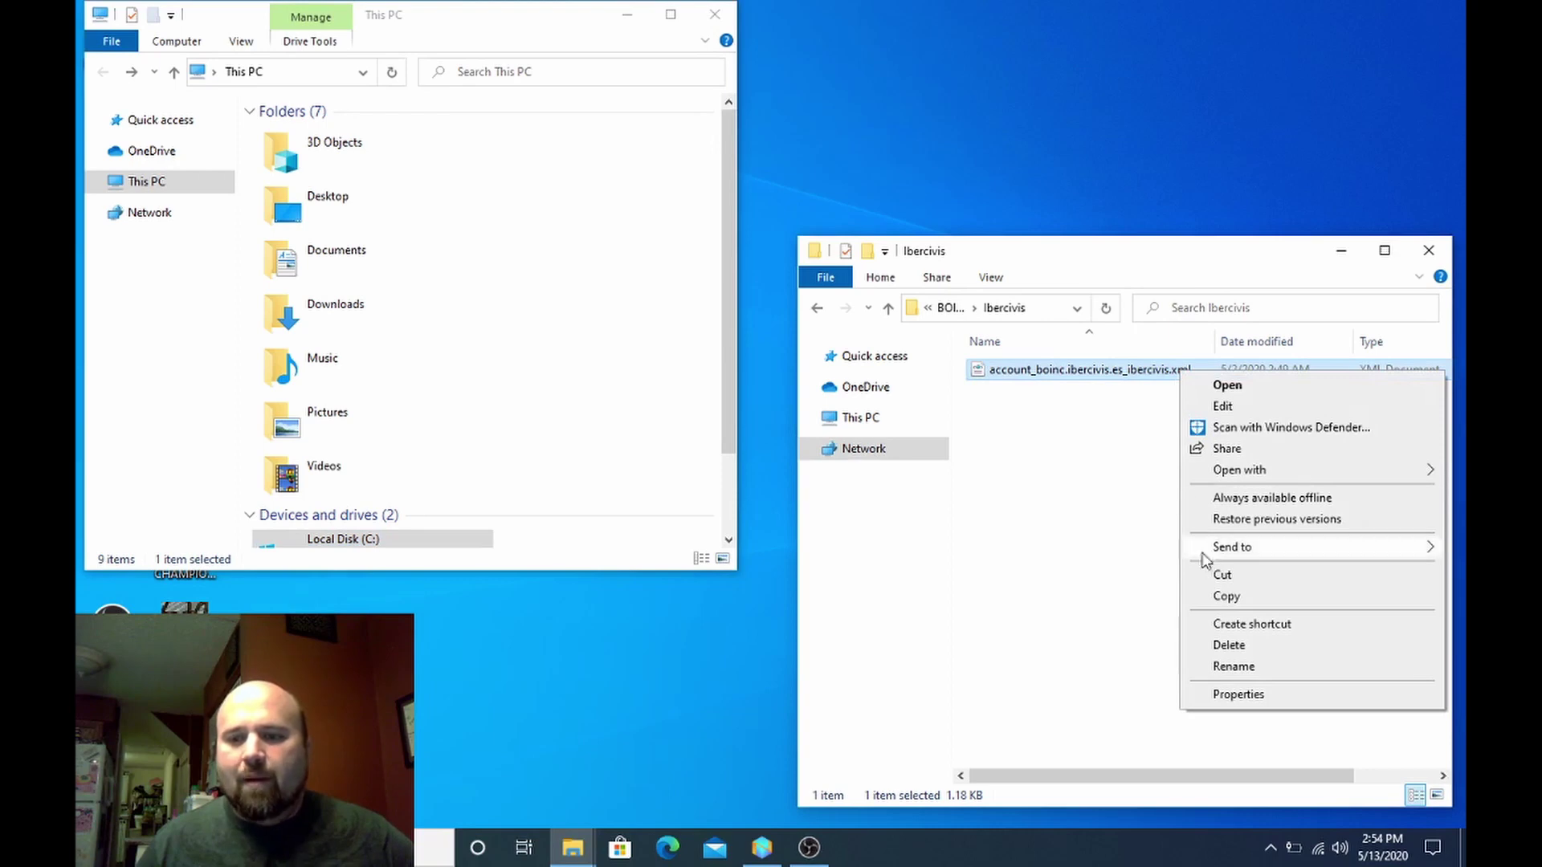
pyautogui.click(1225, 597)
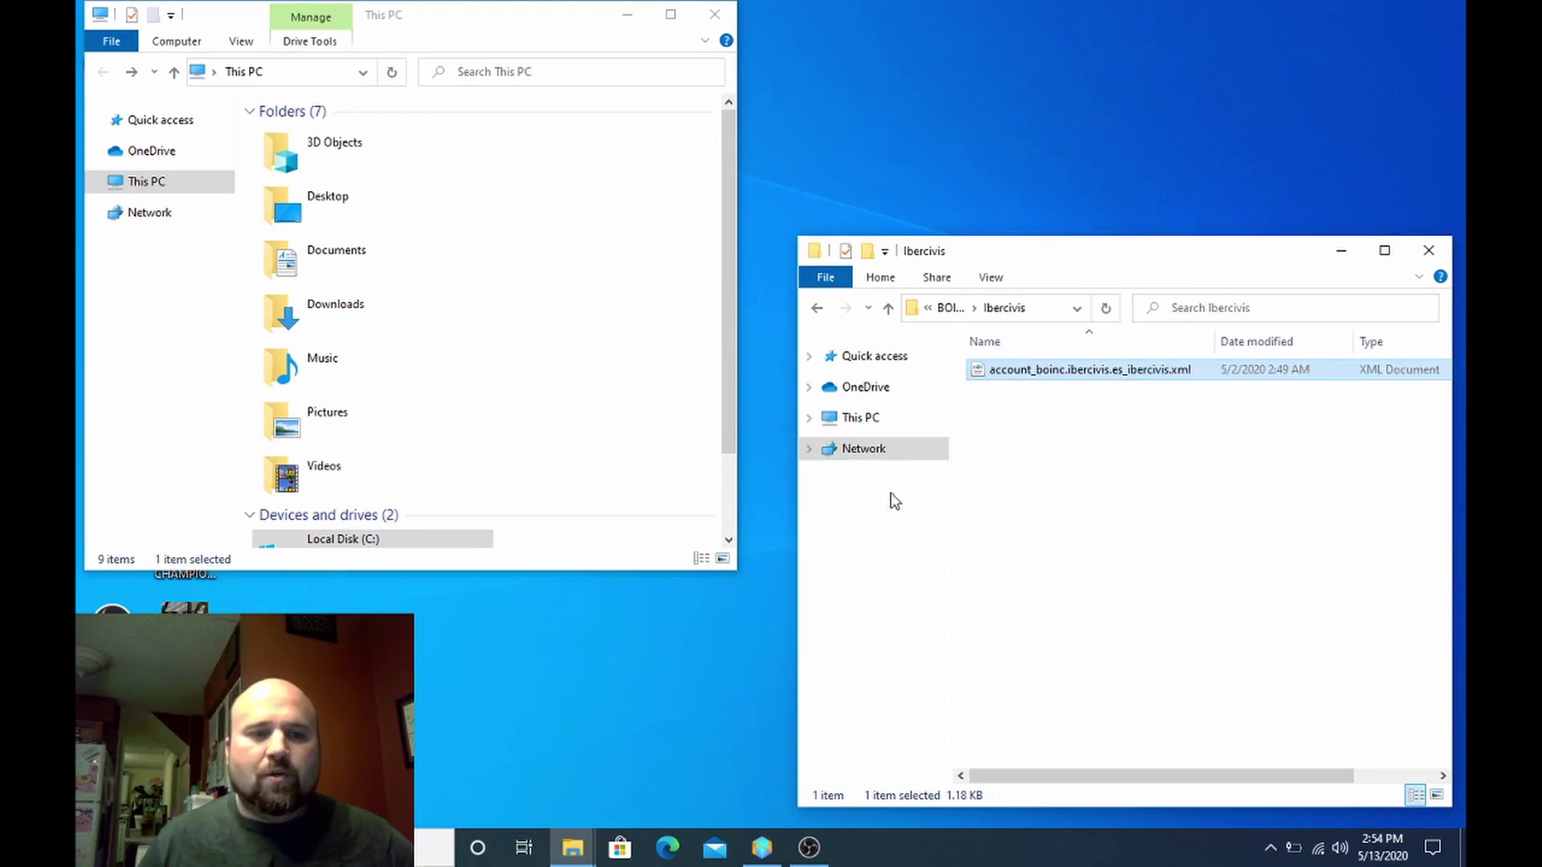
# Open the BOINC data folder inside ProgramData on Local Disk (C:) in the other Explorer window.
pyautogui.moveTo(724, 222); pyautogui.dragTo(699, 362)
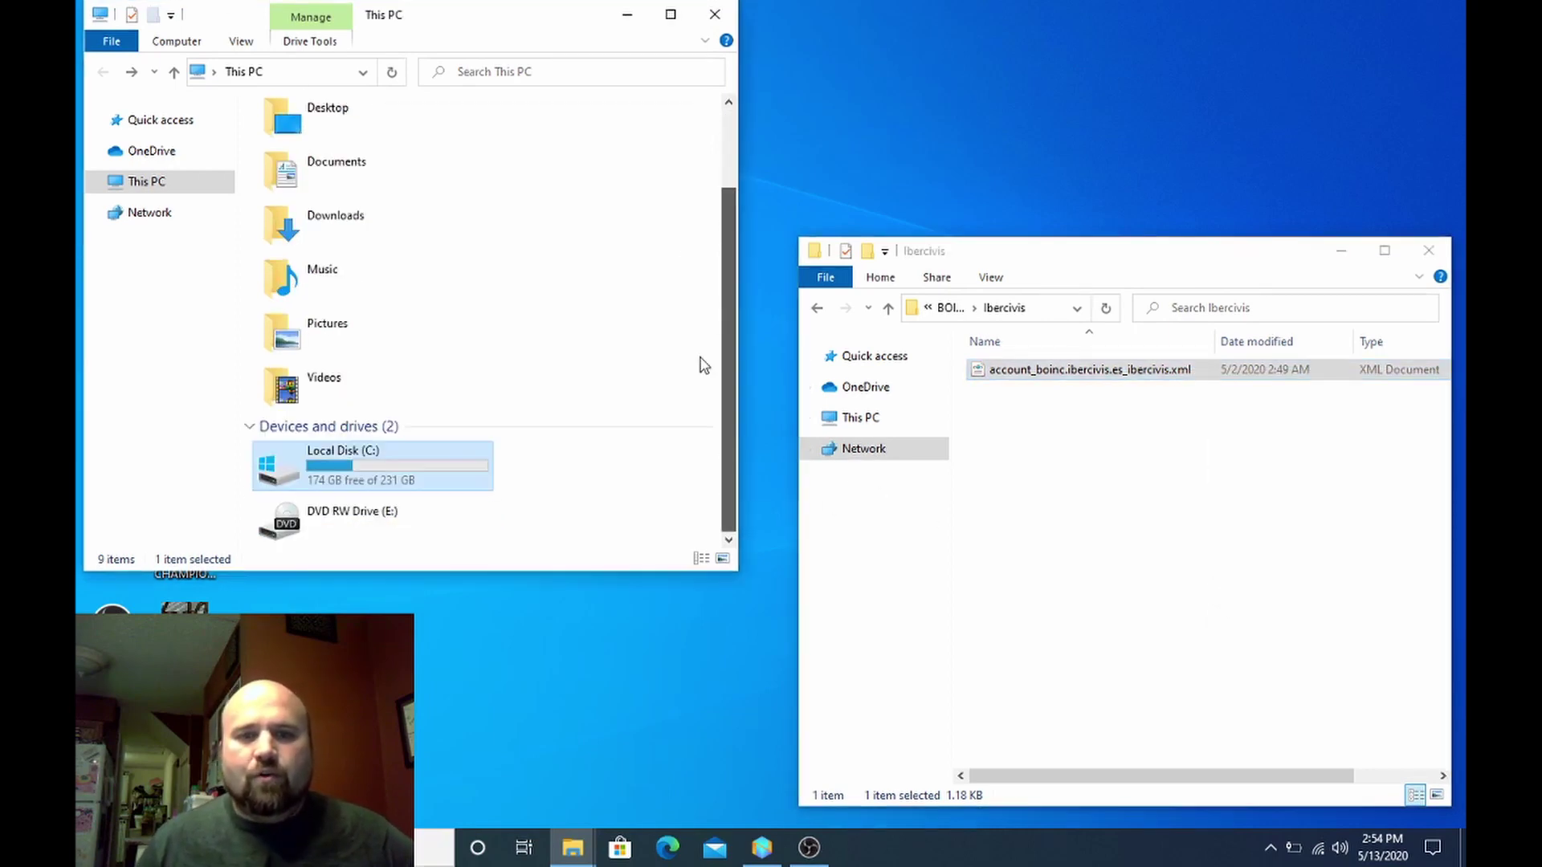
pyautogui.doubleClick(444, 461)
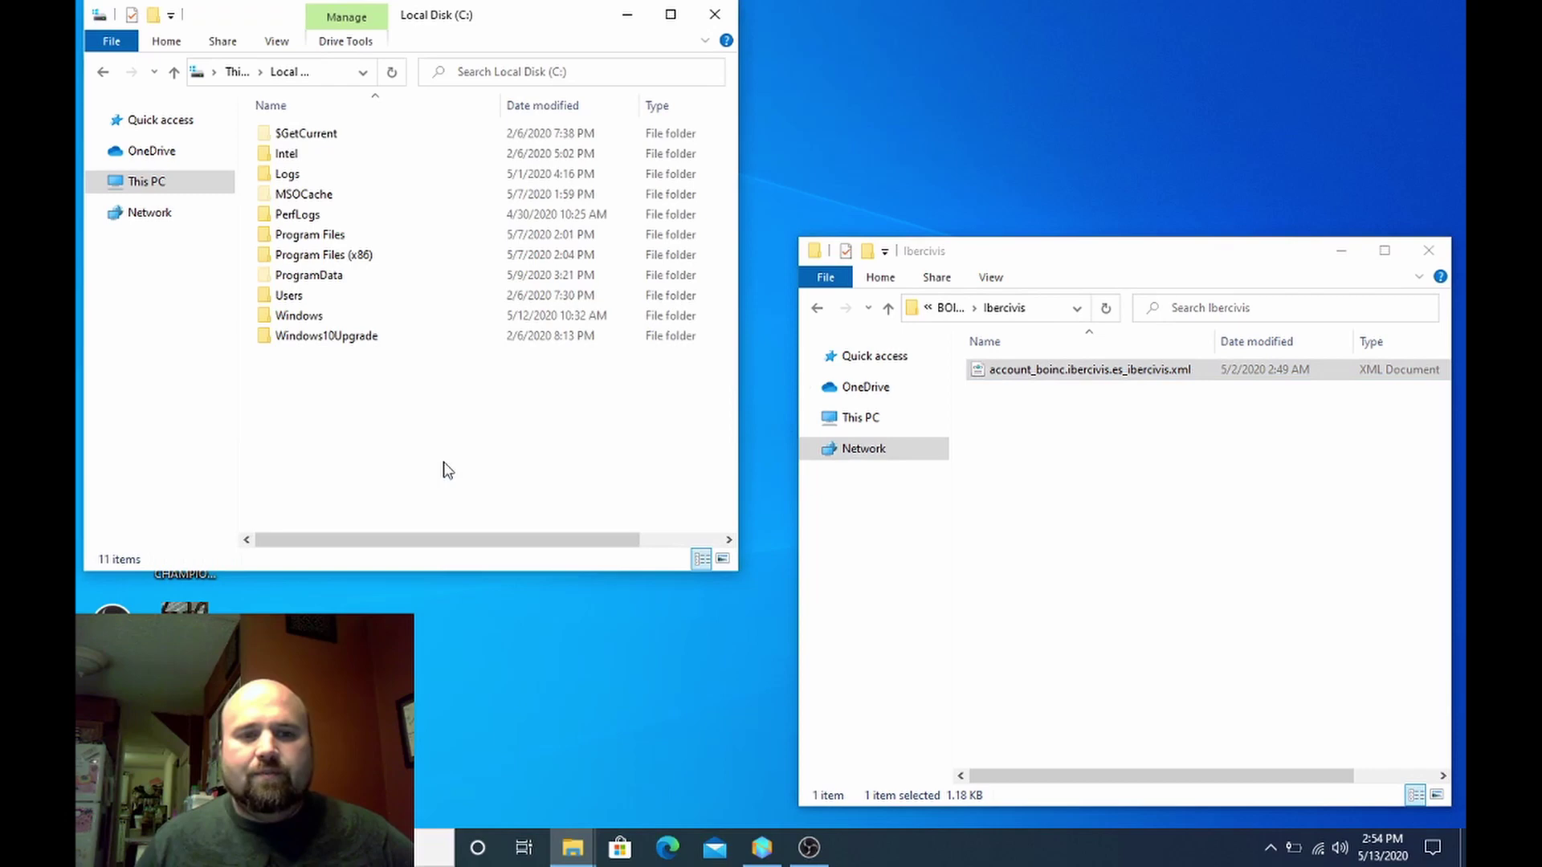
pyautogui.doubleClick(320, 275)
pyautogui.doubleClick(292, 134)
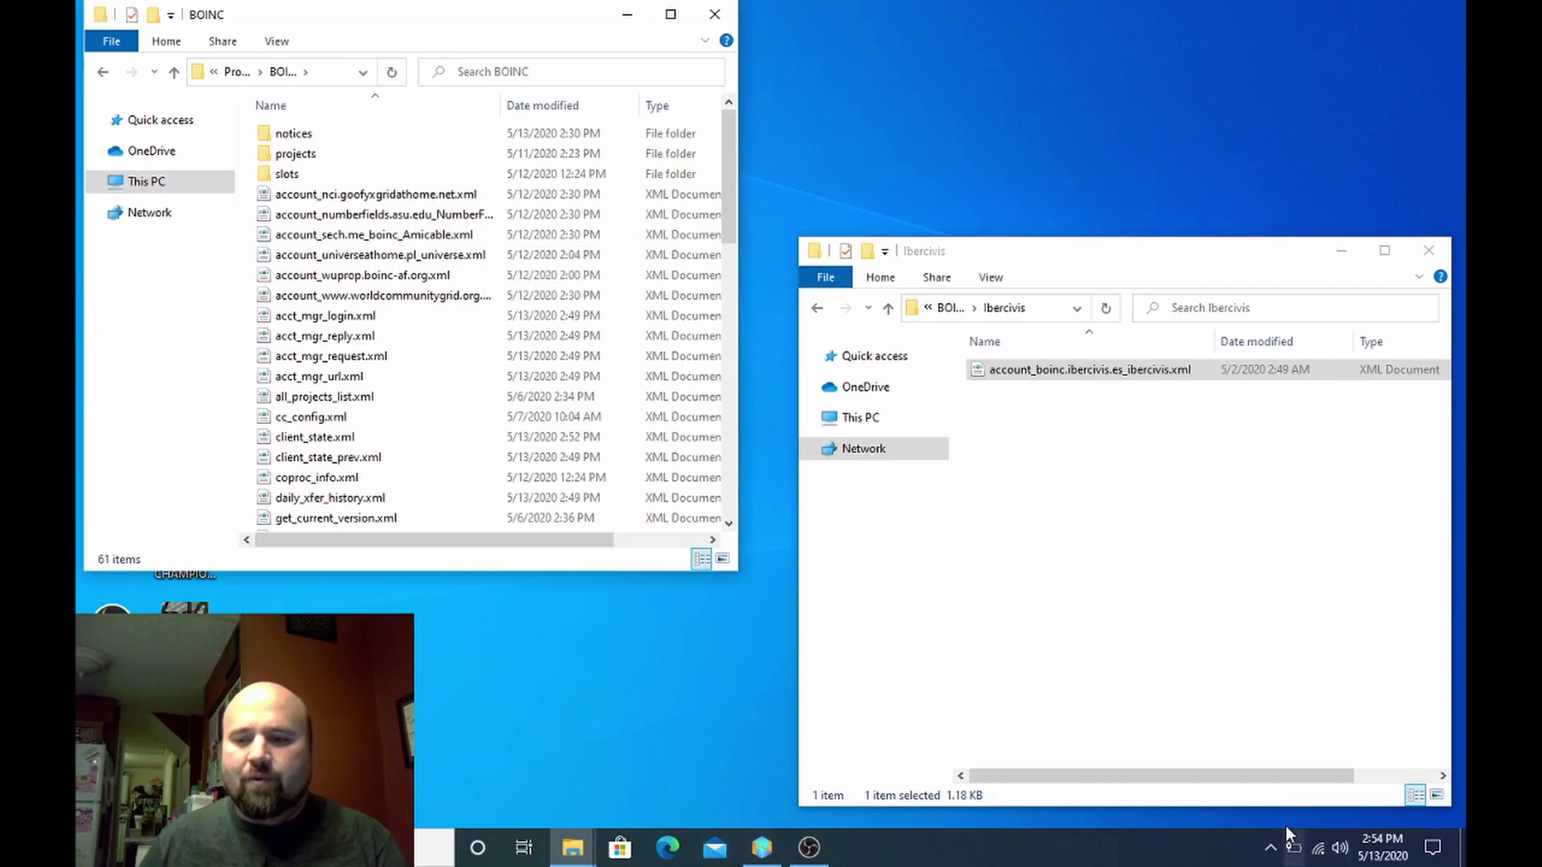
# Open BOINC Manager, review the list of attached projects, and minimize its window.
pyautogui.click(1277, 849)
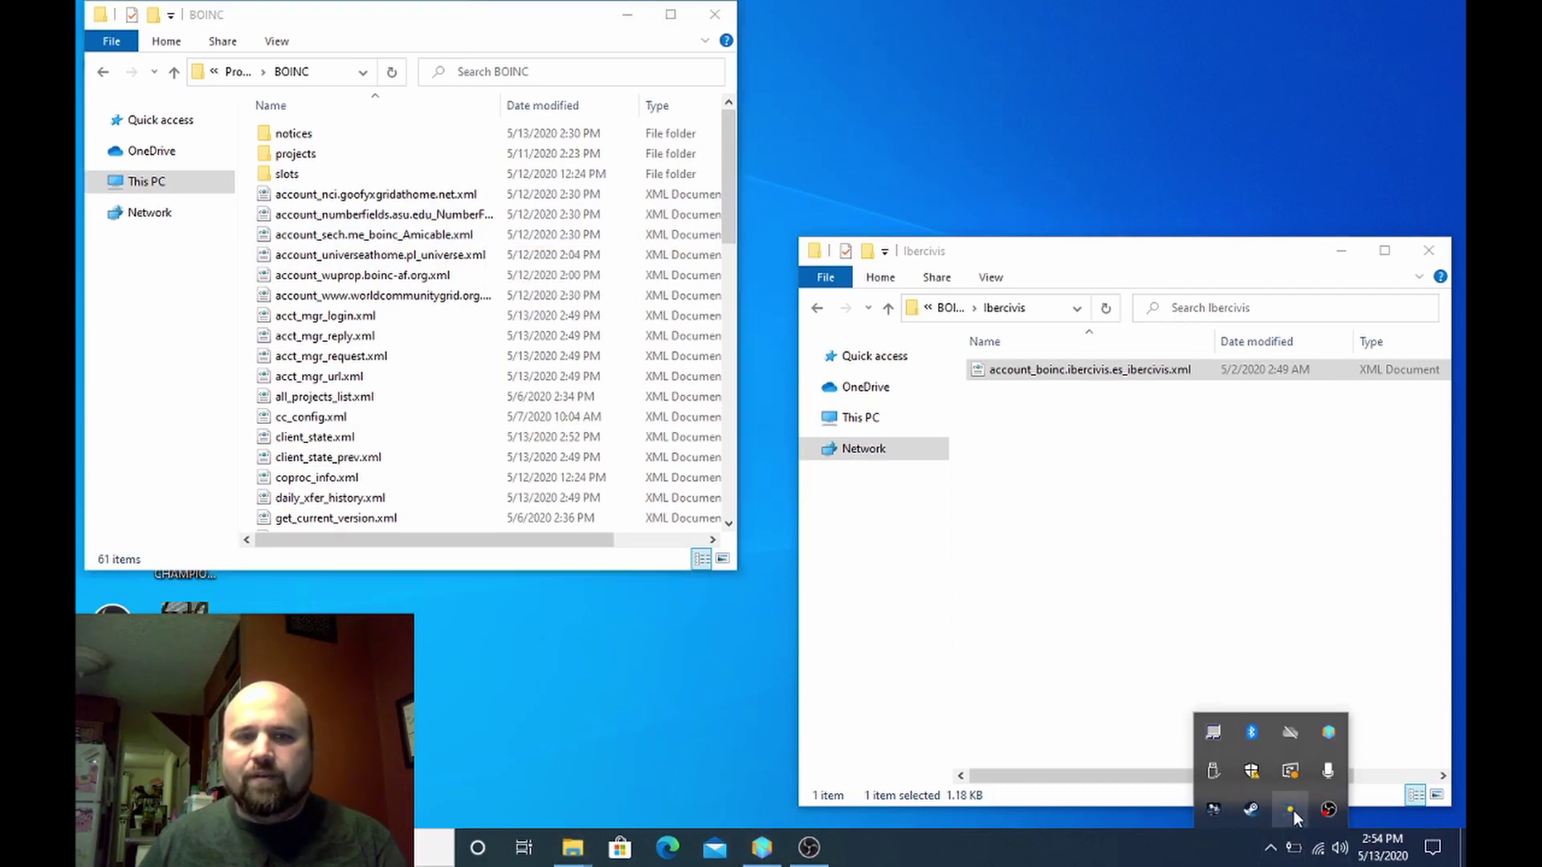
pyautogui.doubleClick(1291, 810)
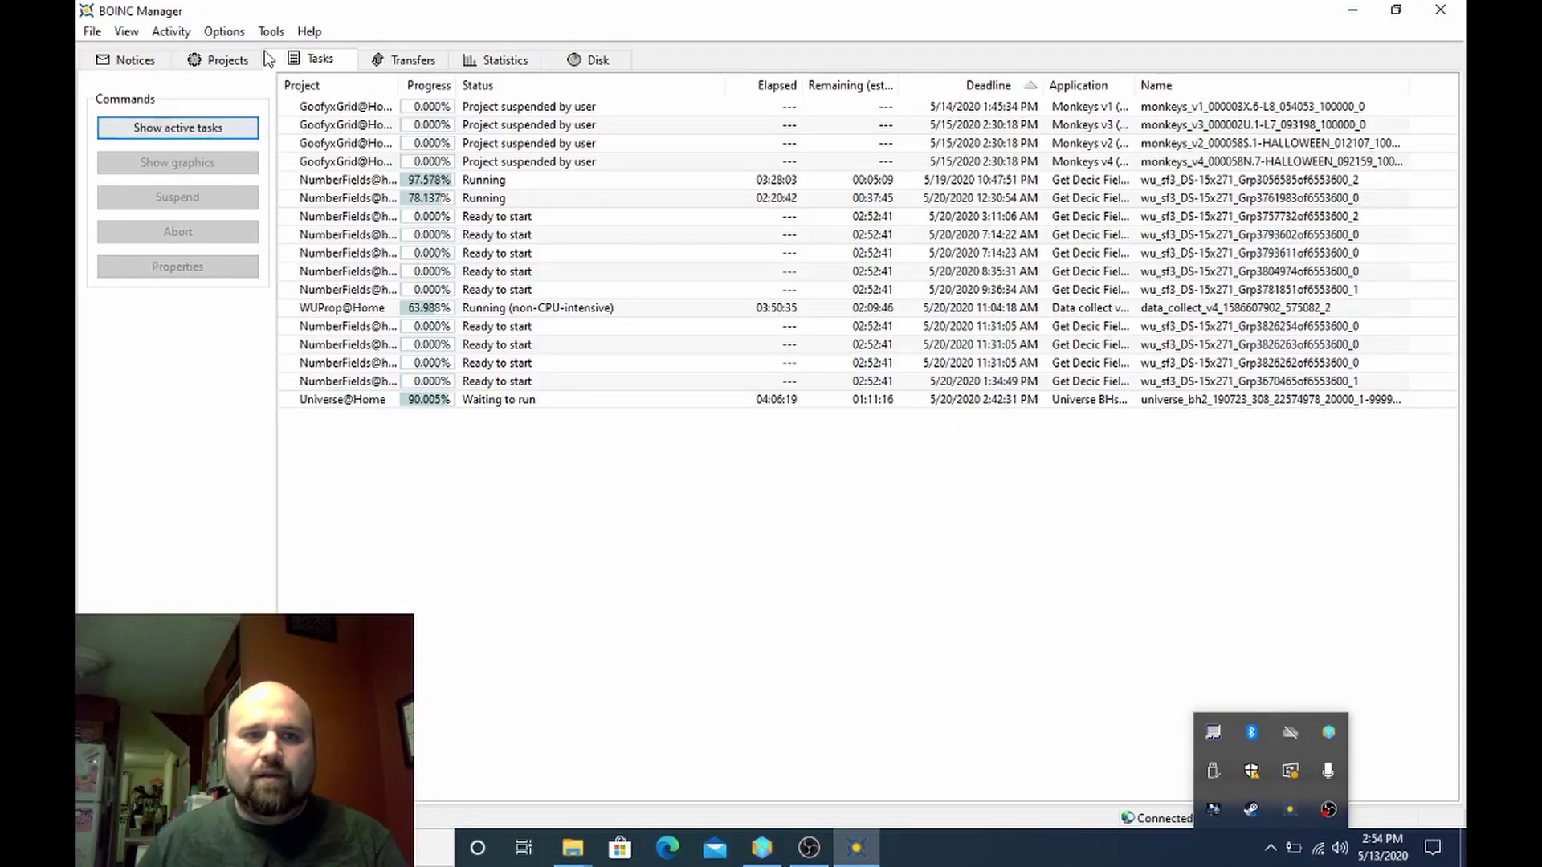
pyautogui.click(224, 63)
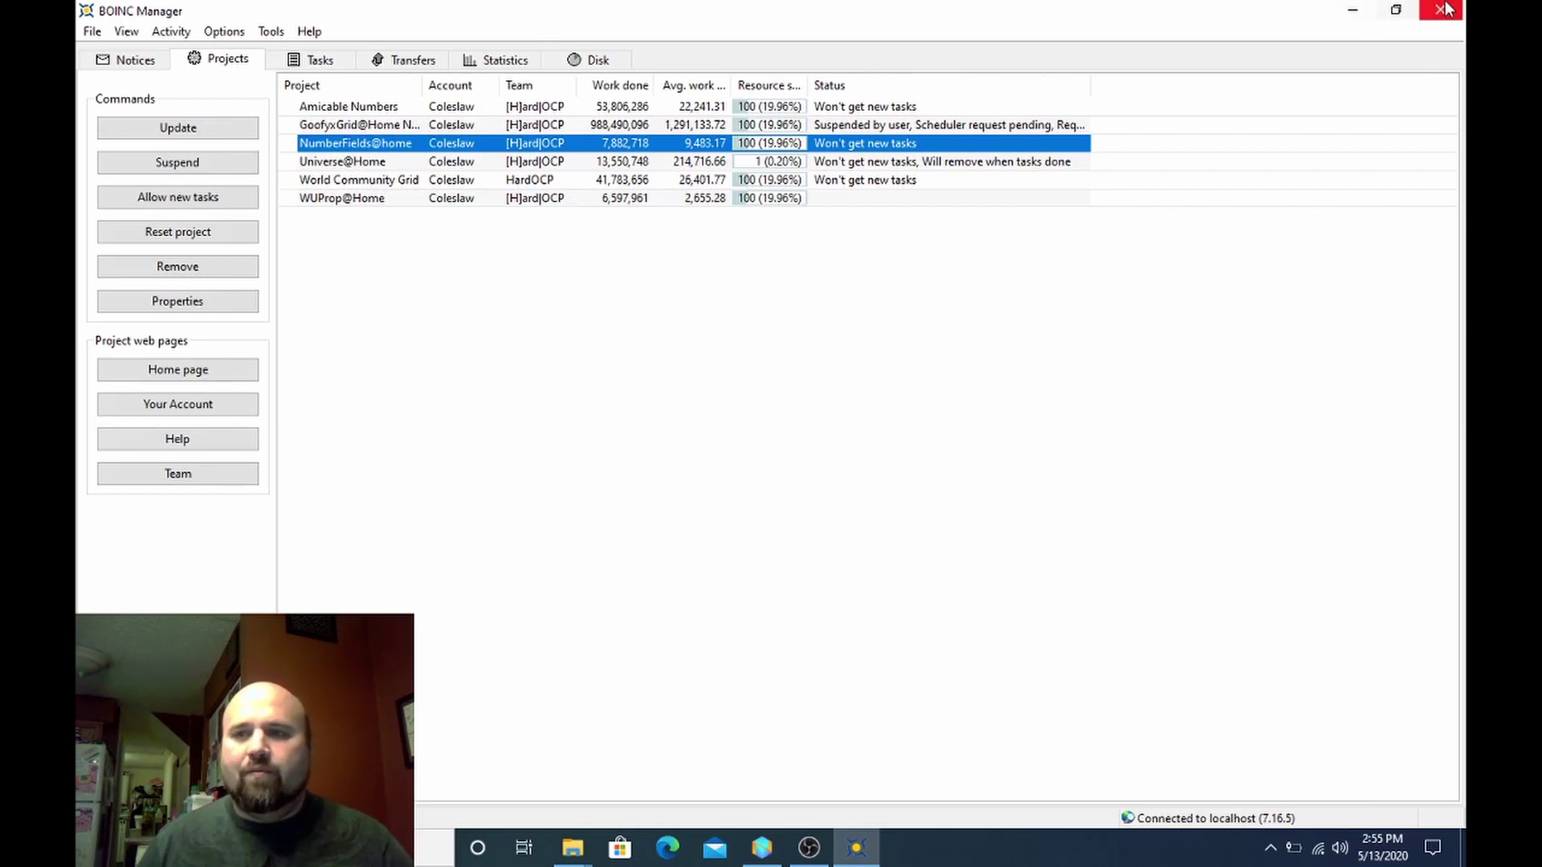
pyautogui.click(1353, 11)
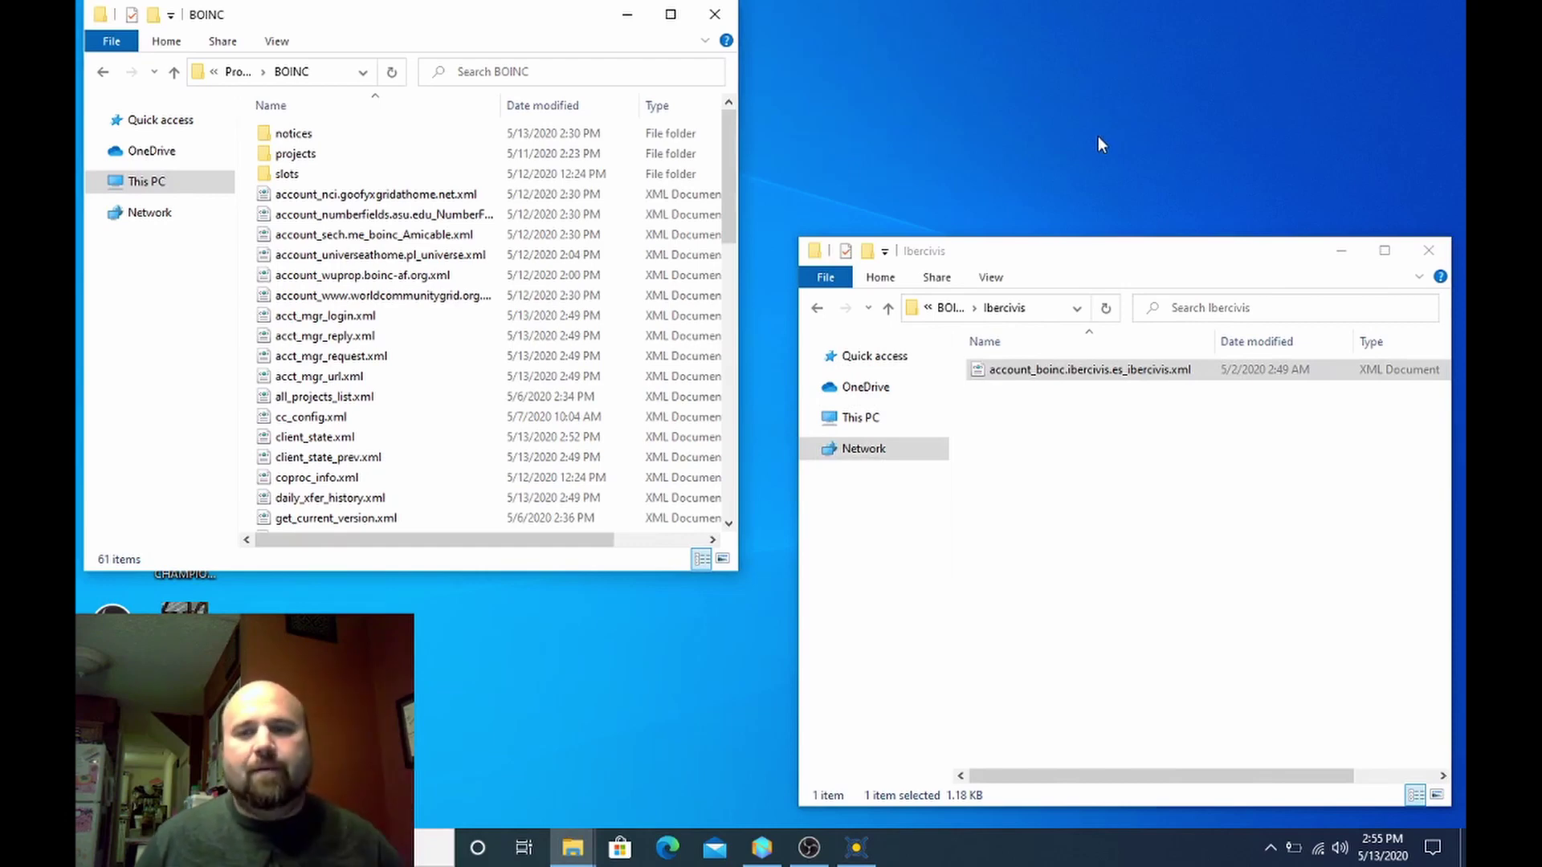
# Copy account_boinc.ibercivis.es_ibercivis.xml from the Ibercivis folder and paste it into the BOINC data folder.
pyautogui.rightClick(1080, 377)
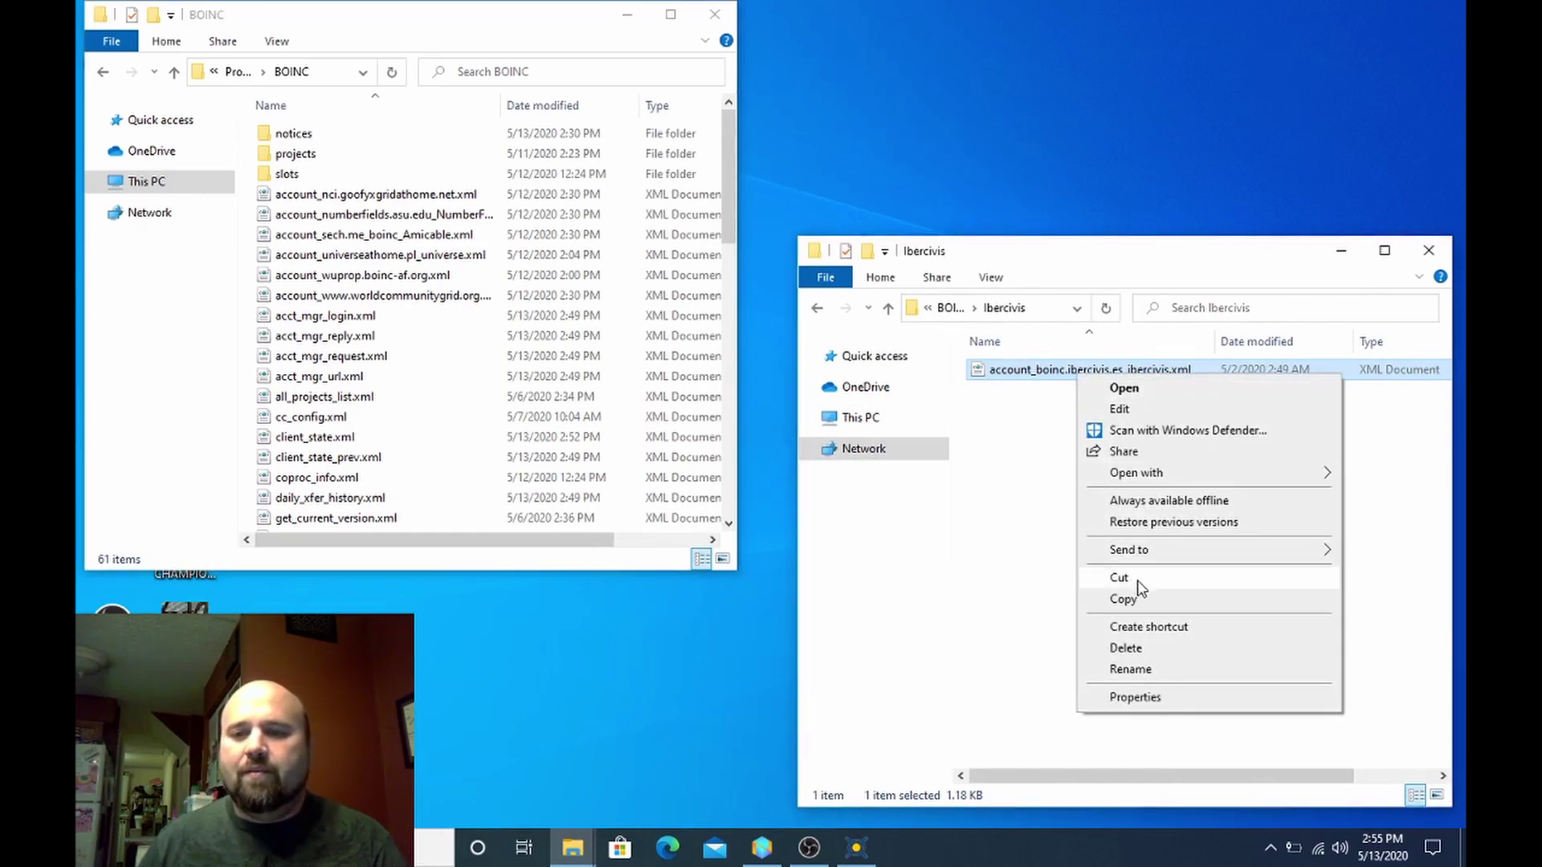
pyautogui.click(1142, 598)
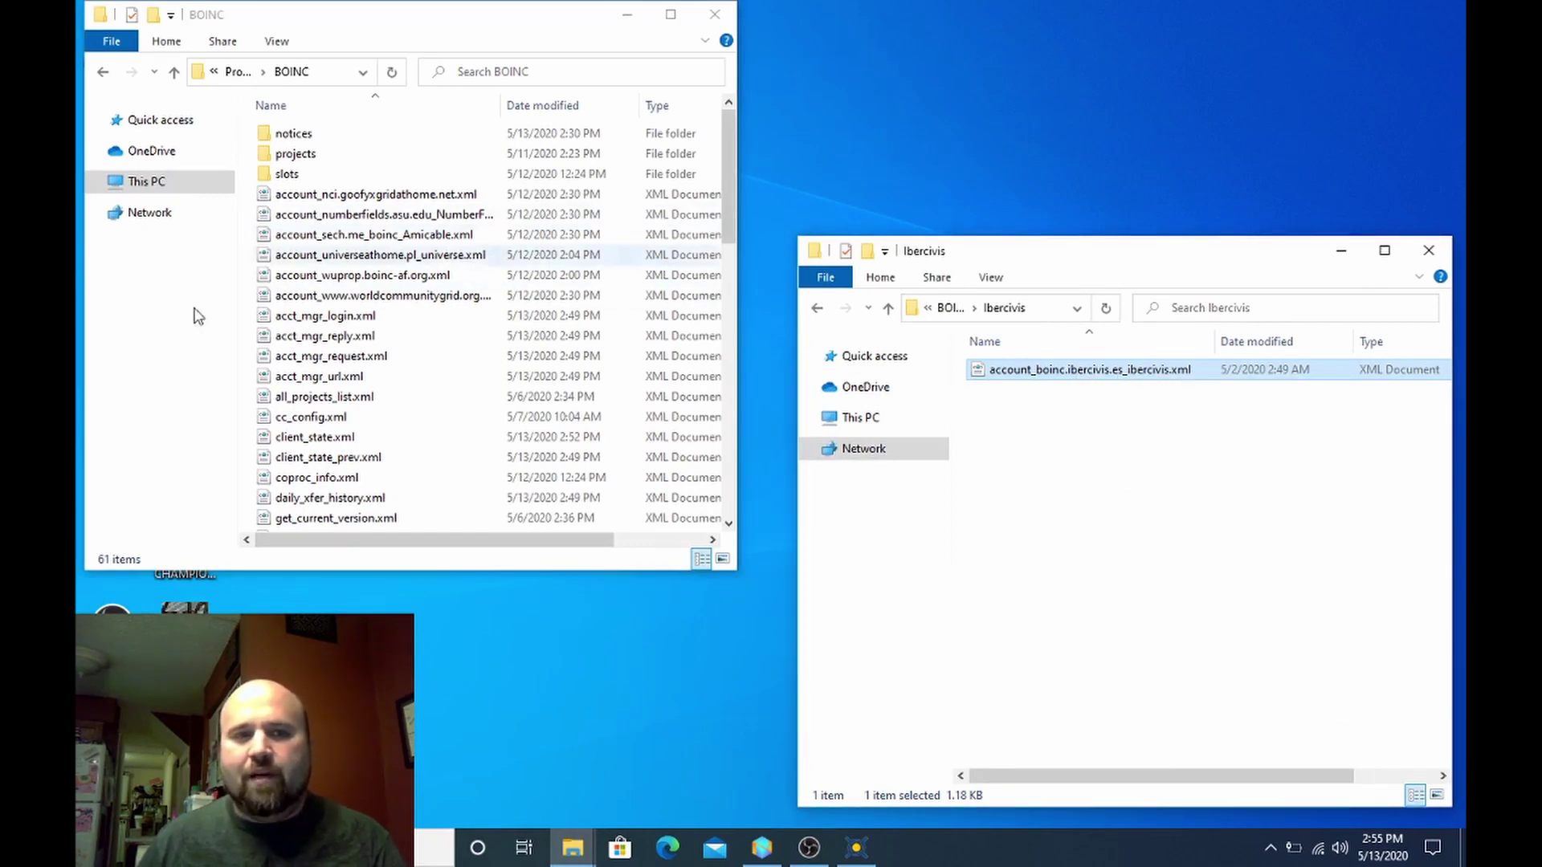
pyautogui.rightClick(247, 254)
pyautogui.click(282, 379)
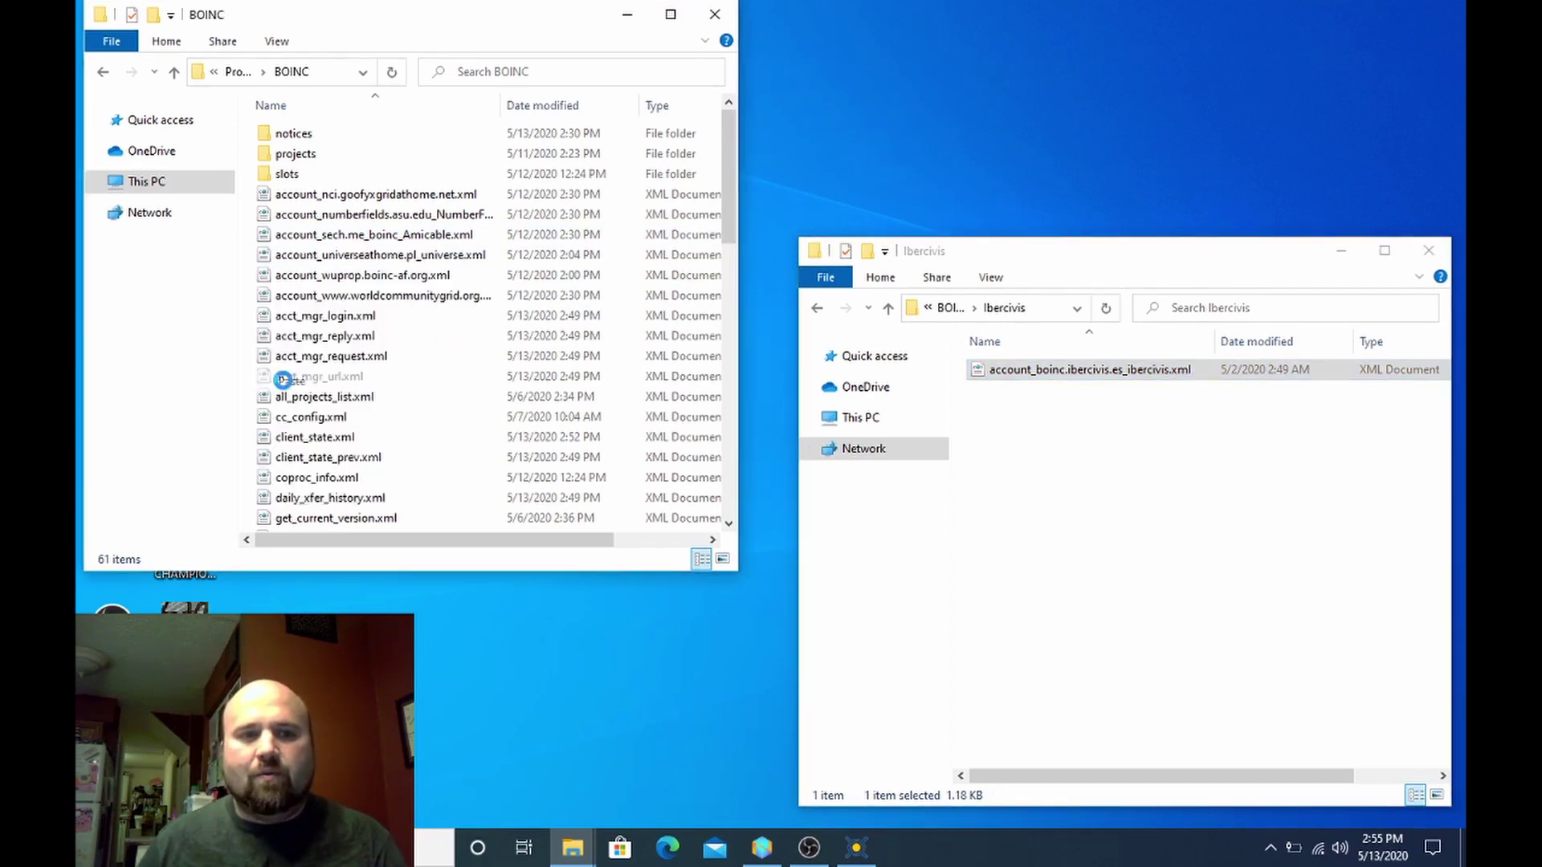
# Make BOINC Manager read its config files and check the latest entries in the event log.
pyautogui.click(876, 840)
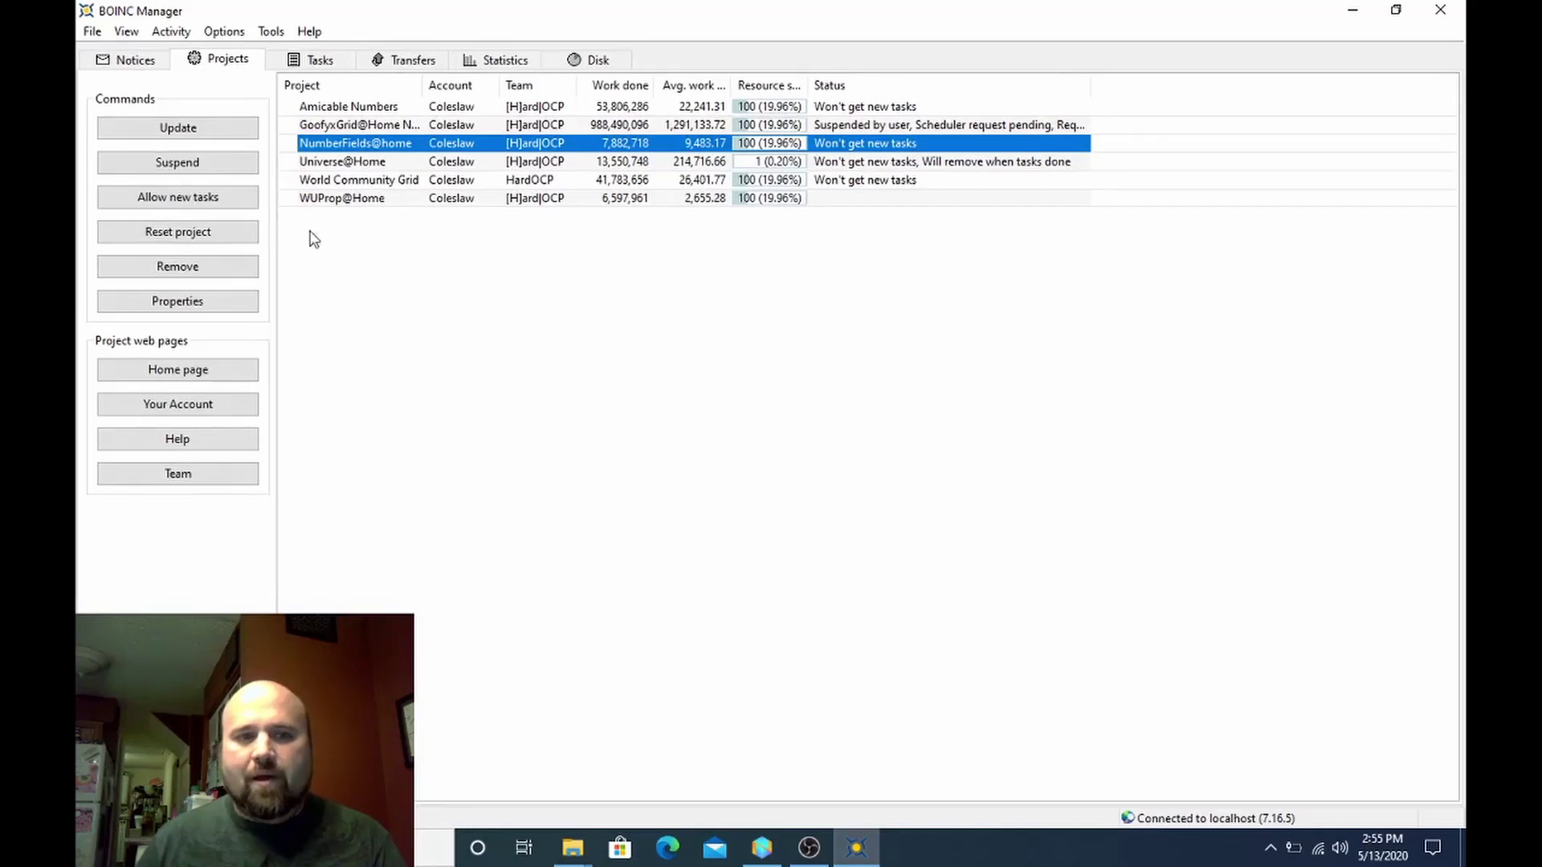
pyautogui.click(224, 31)
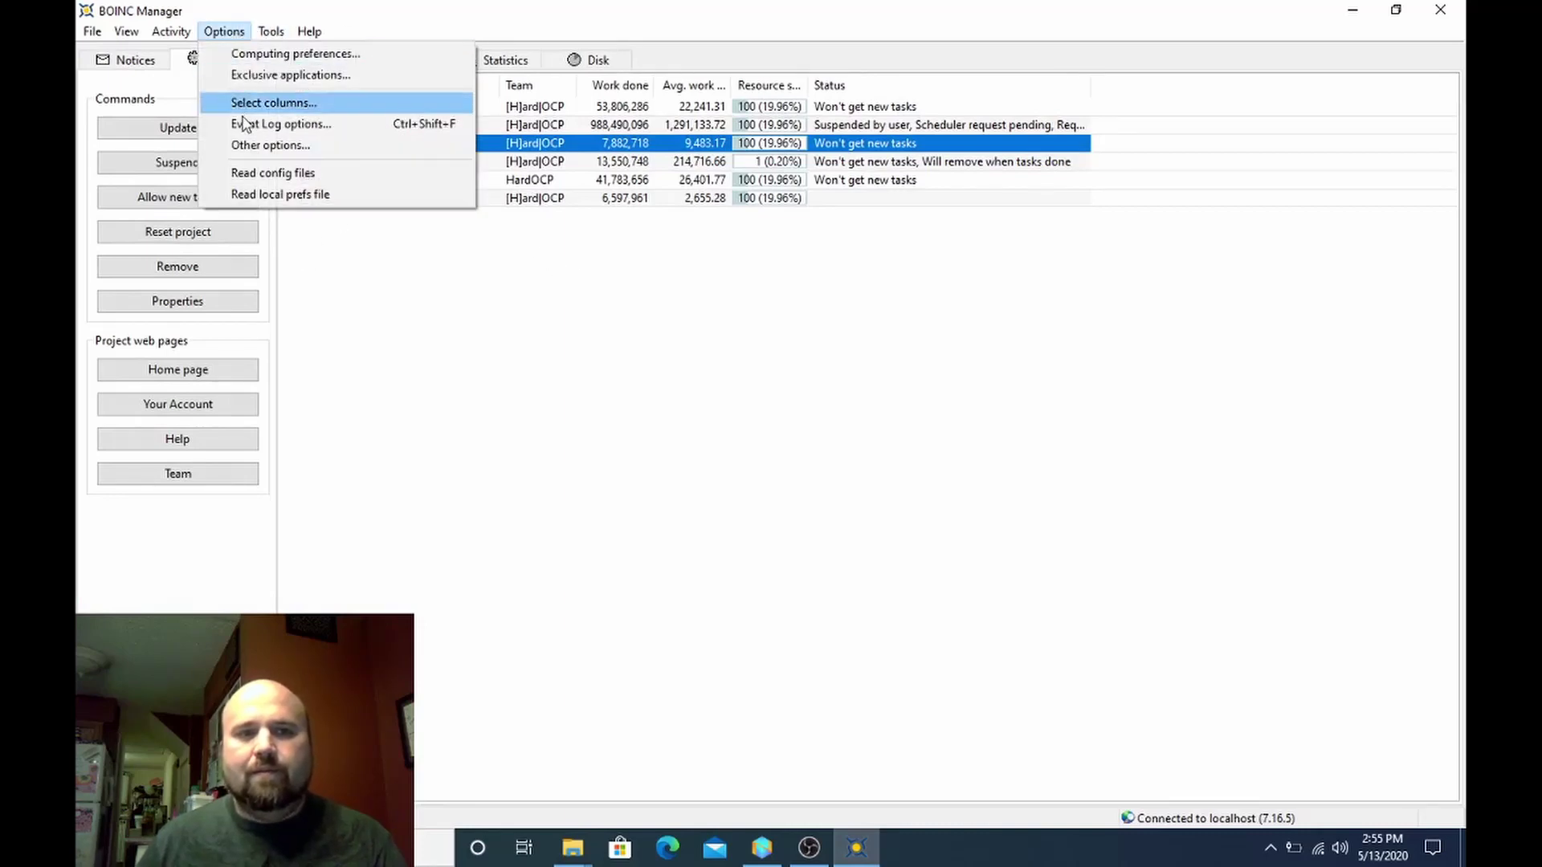
pyautogui.click(256, 173)
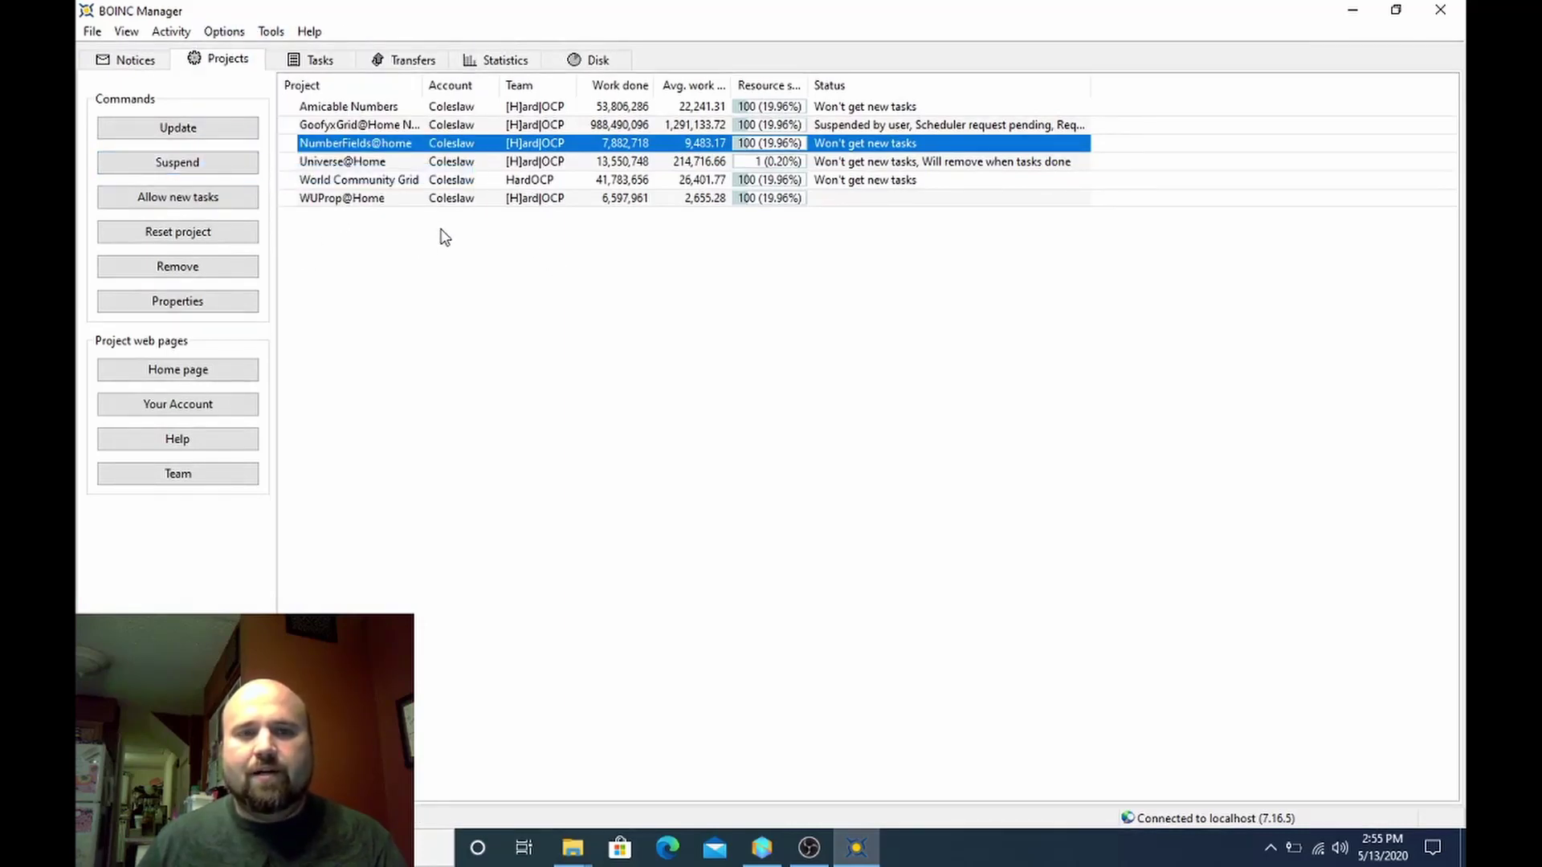
pyautogui.click(273, 30)
pyautogui.click(292, 171)
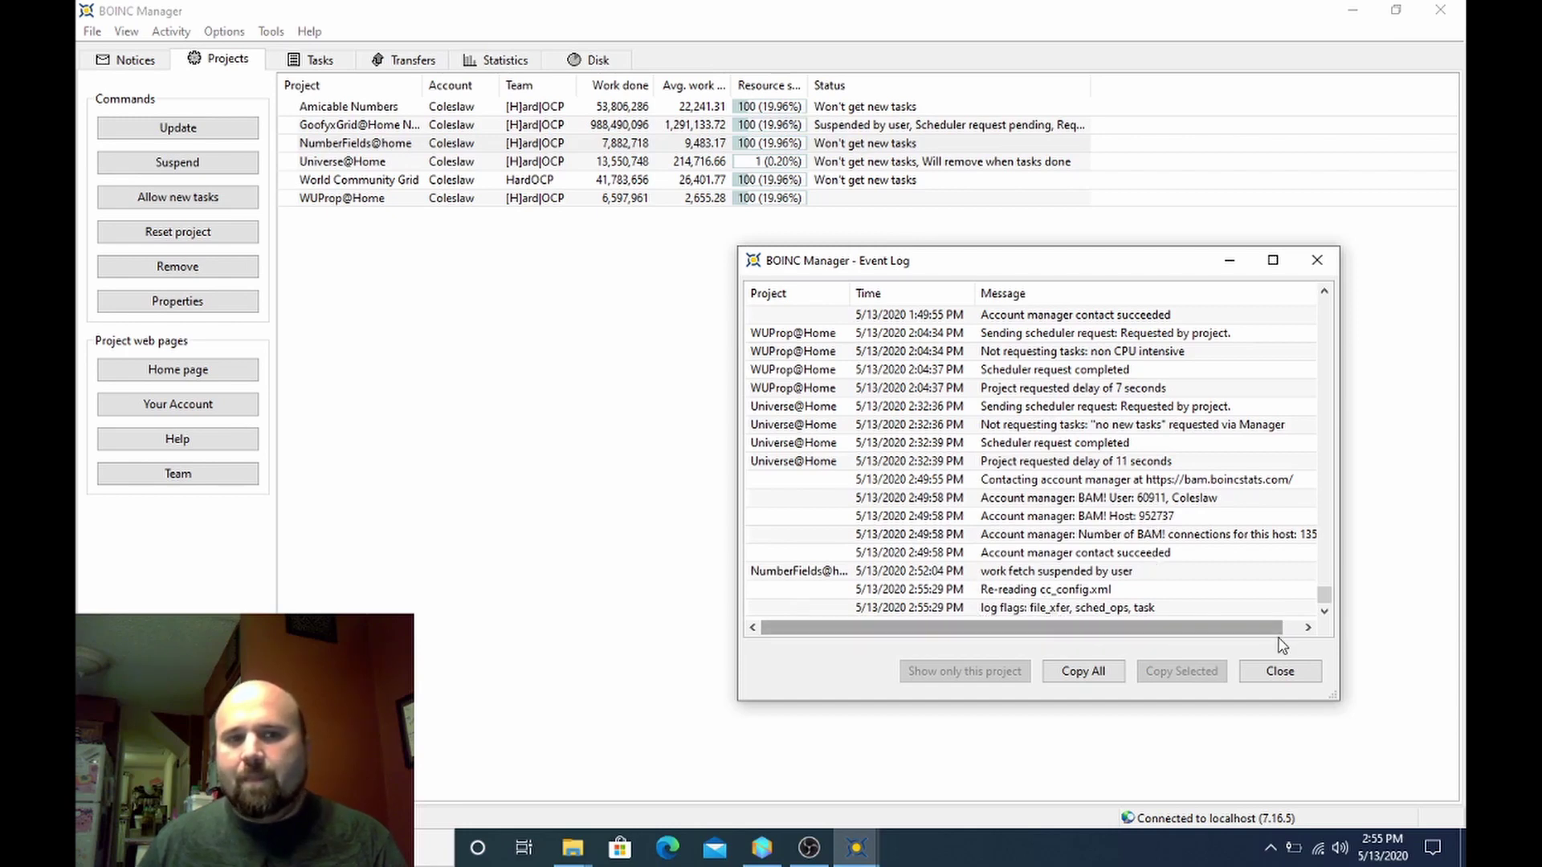
pyautogui.click(1280, 671)
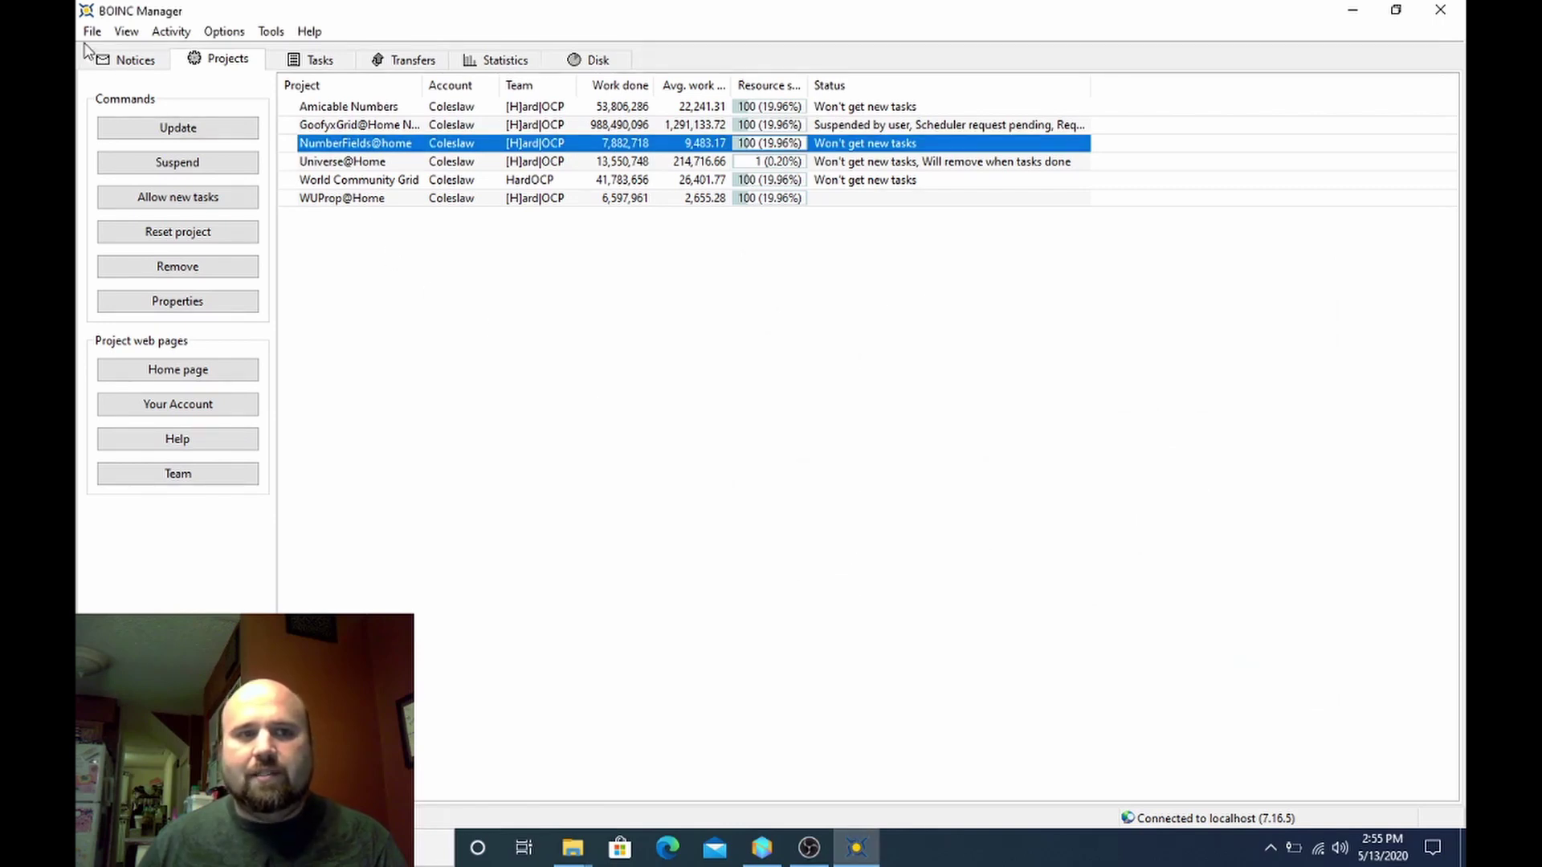
# Exit BOINC Manager with the option to stop running tasks when exiting enabled.
pyautogui.click(93, 31)
pyautogui.click(138, 142)
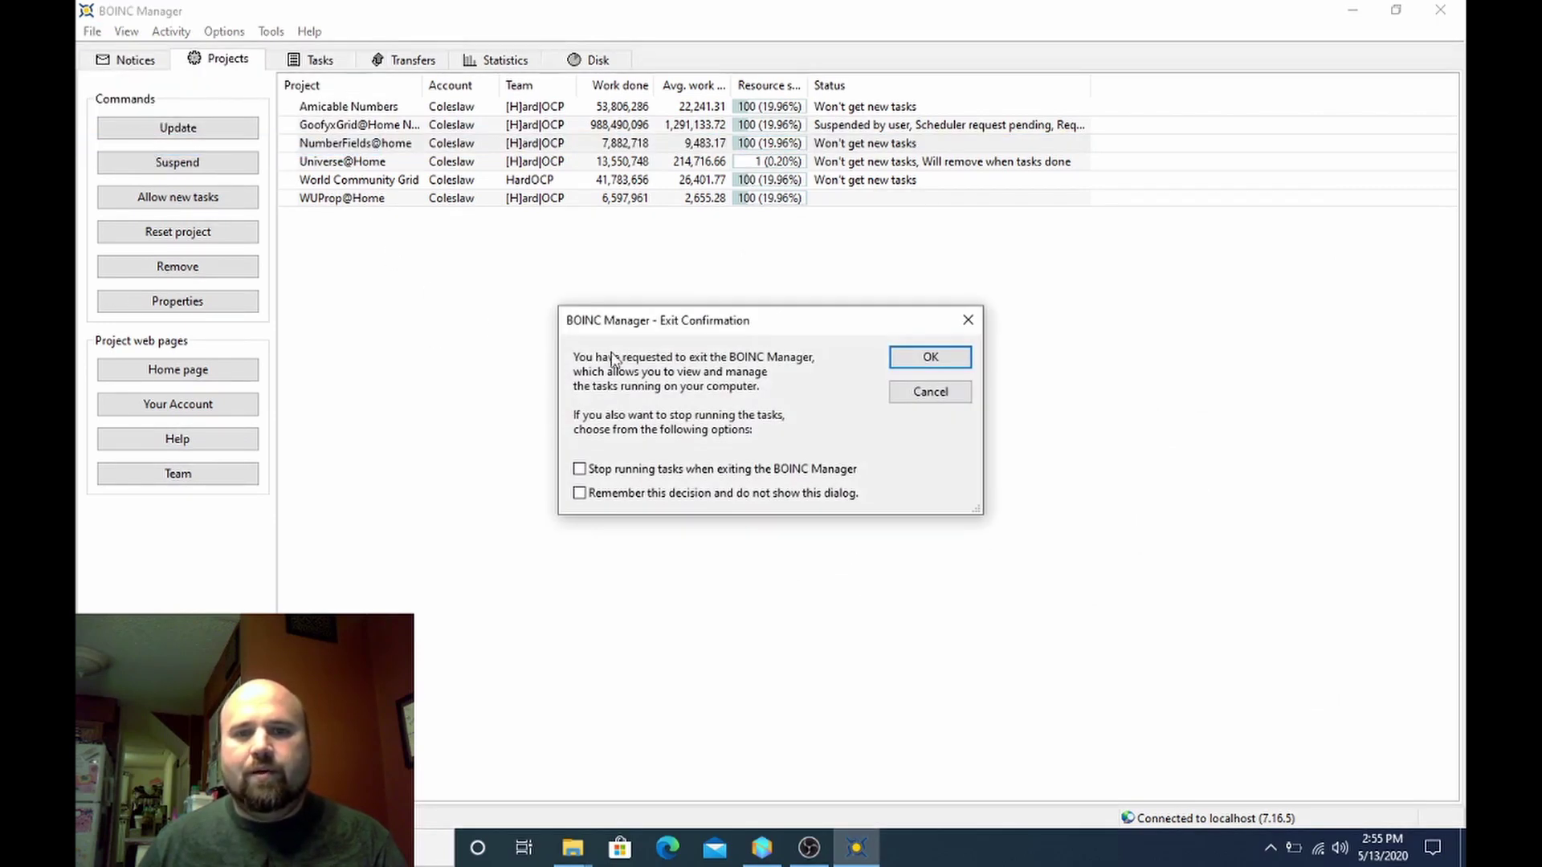
pyautogui.click(630, 469)
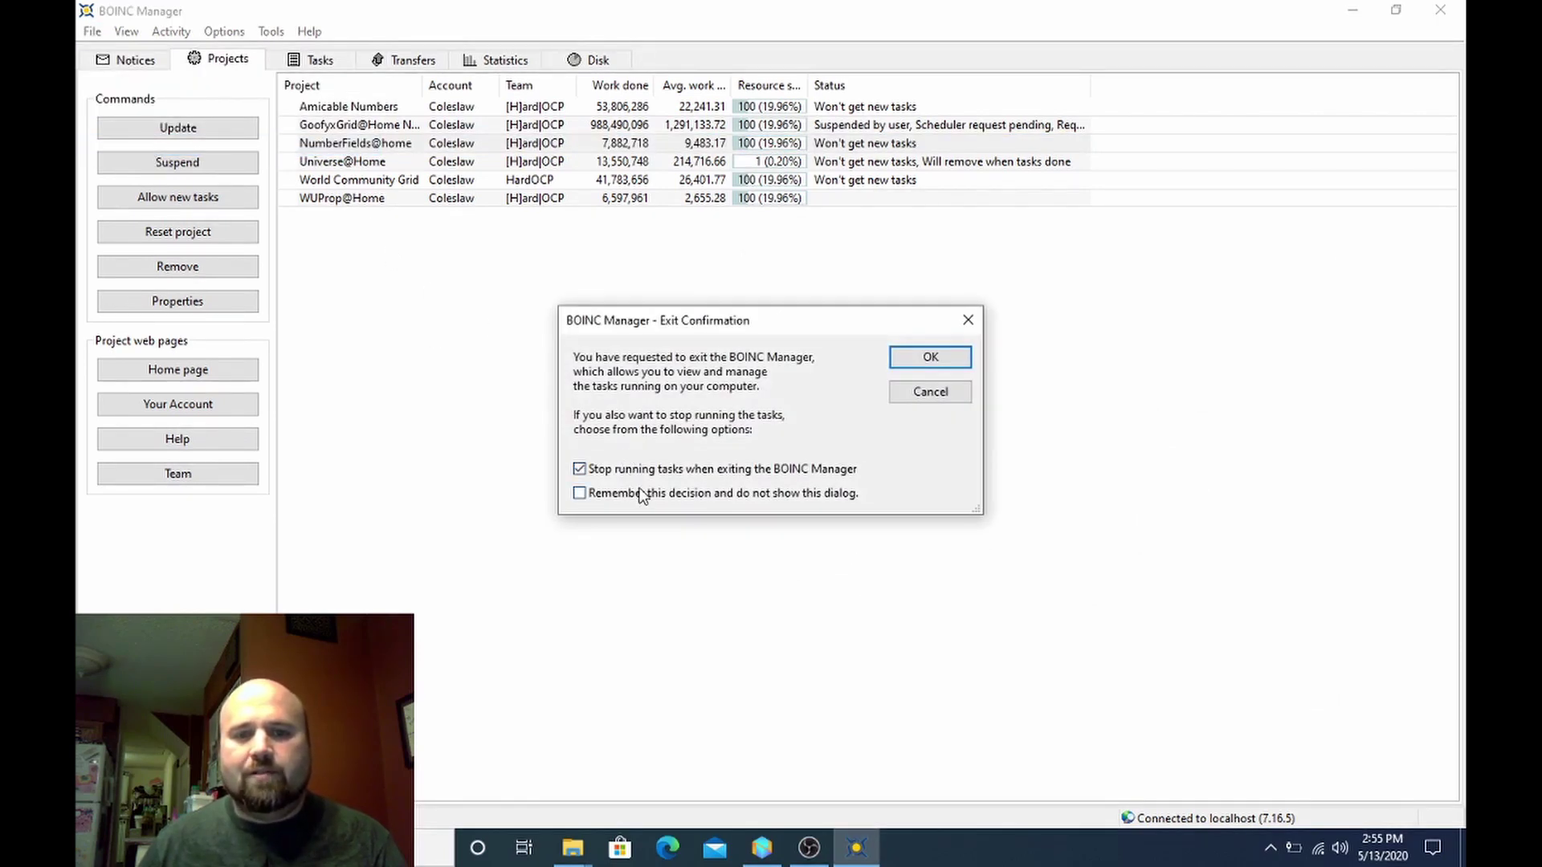
pyautogui.click(931, 356)
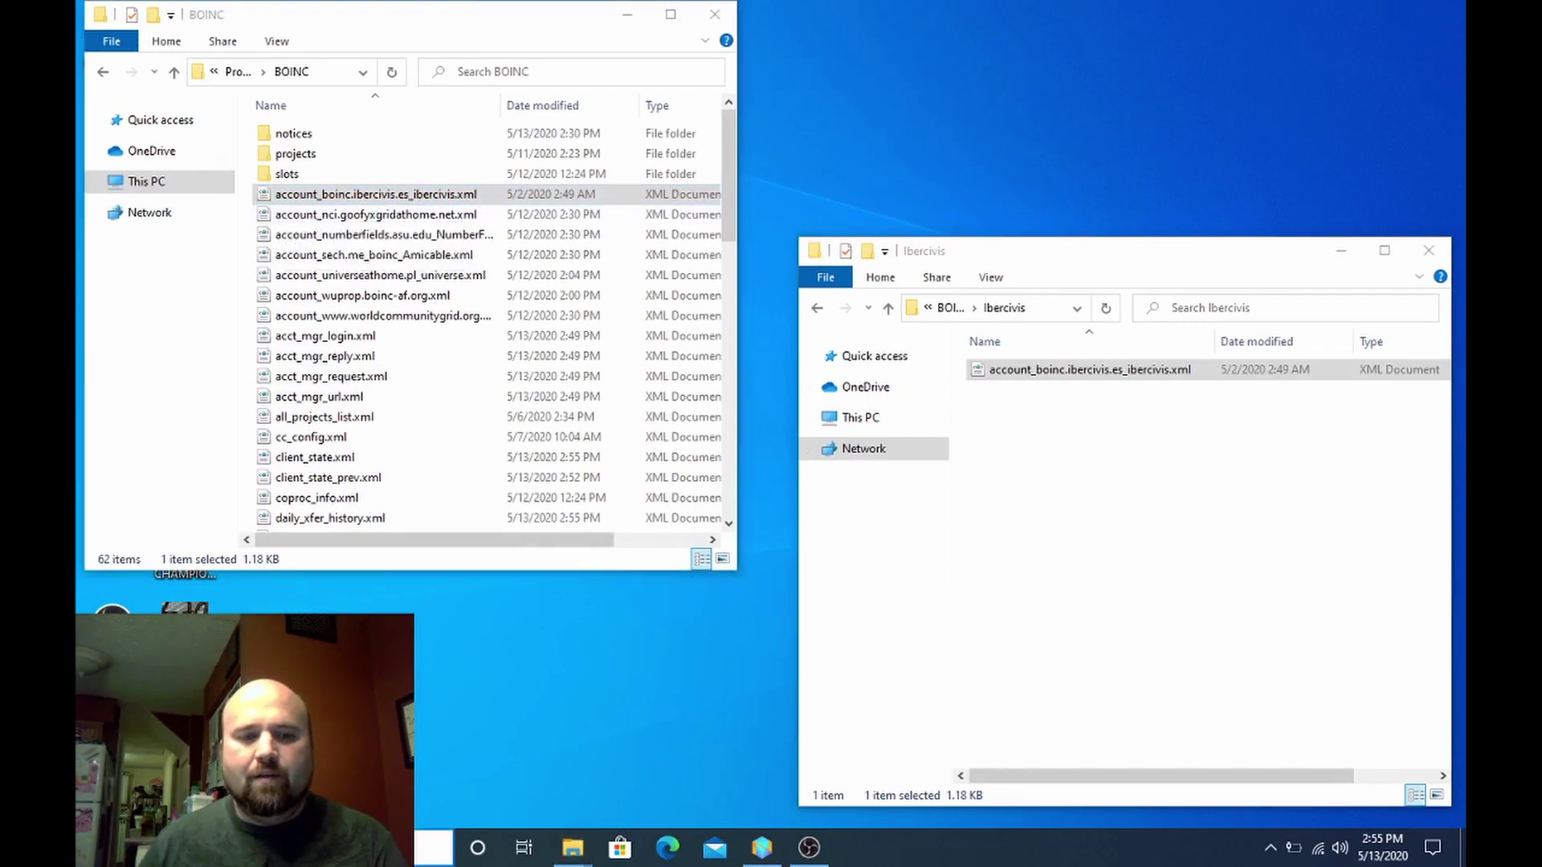
# Relaunch BOINC Manager so that it loads the newly added ibercivis account file.
pyautogui.press('super')
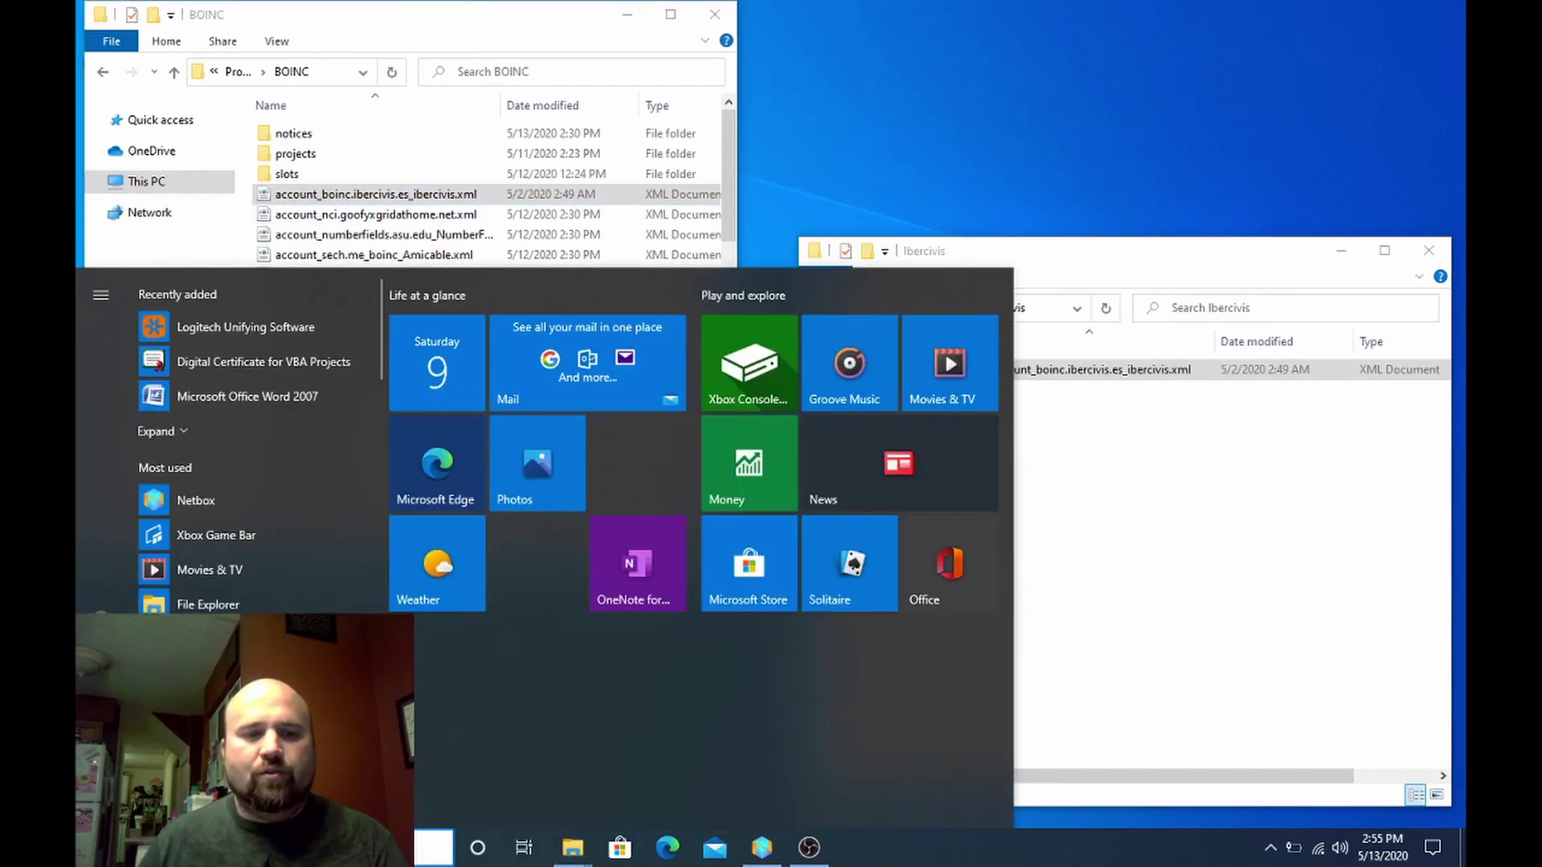
pyautogui.scroll(-1, 241, 601)
pyautogui.scroll(-1, 240, 600)
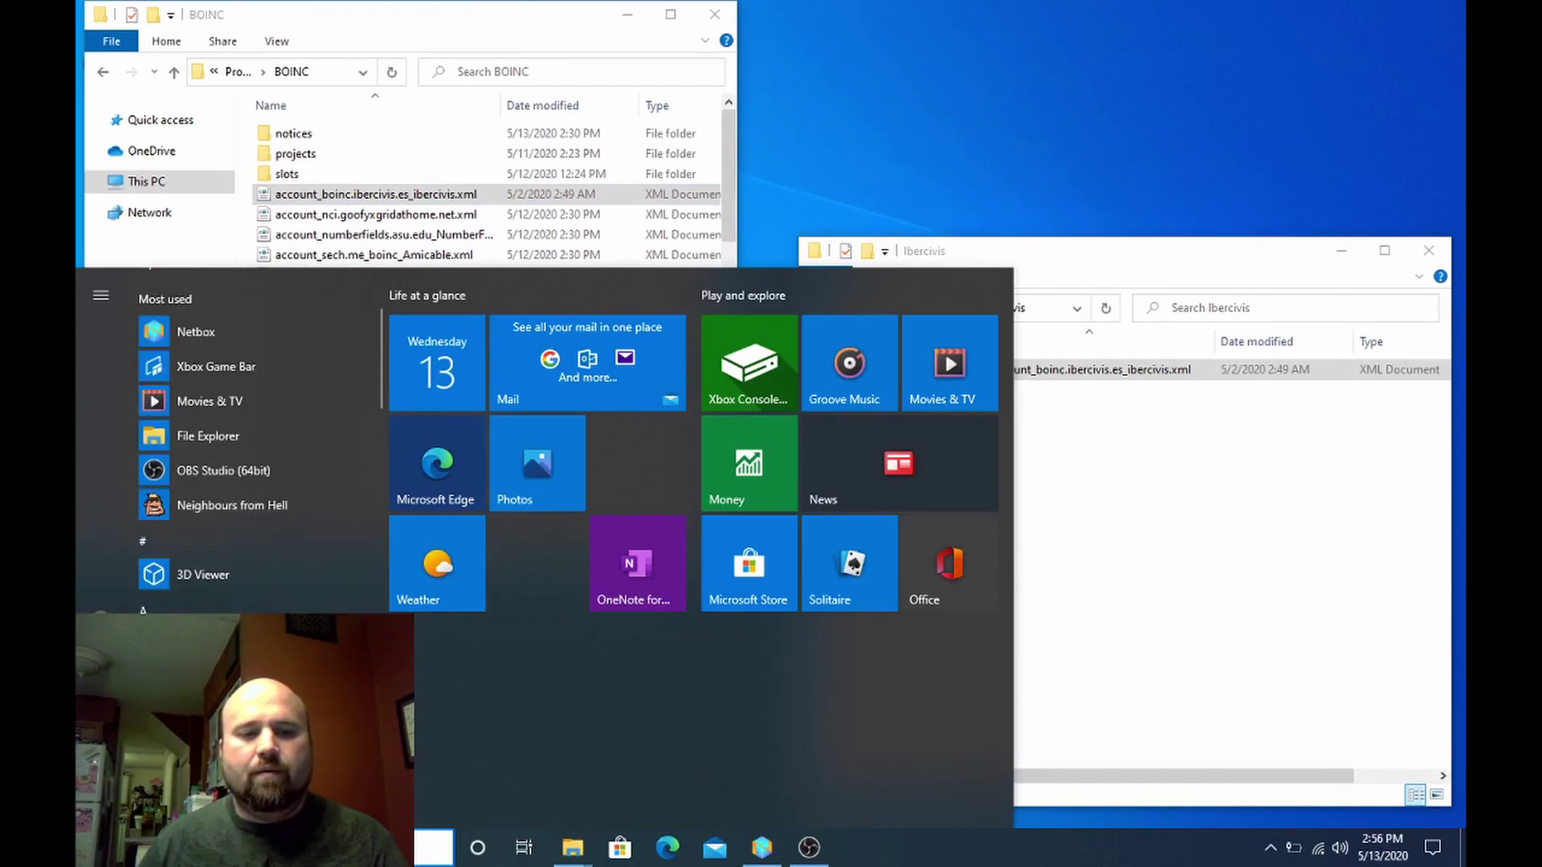
pyautogui.press('Escape')
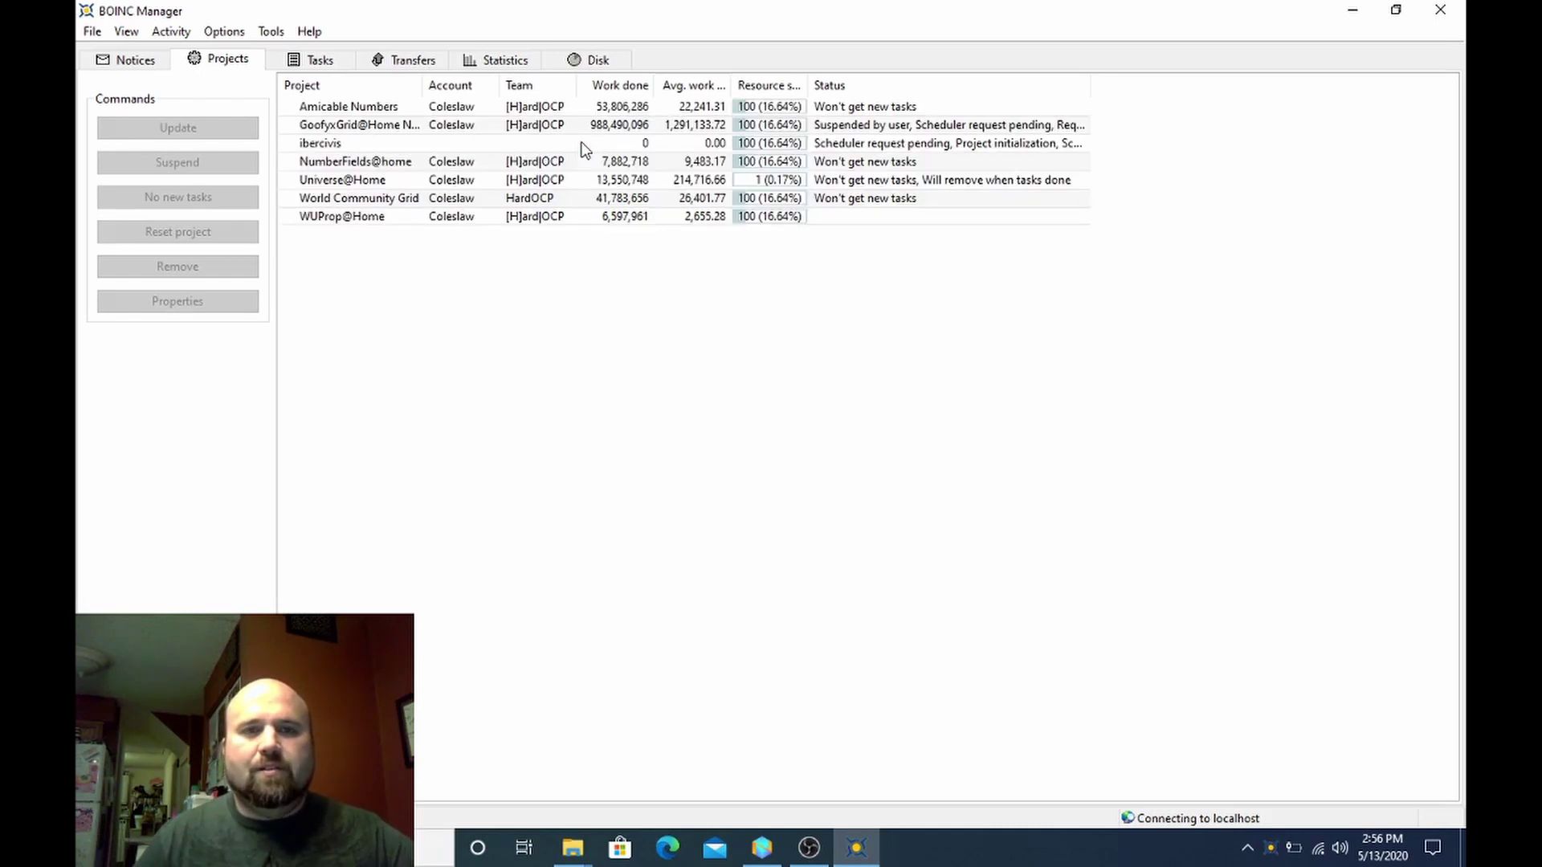
# Select the ibercivis project and inspect its account details and the task list for its work units.
pyautogui.click(307, 144)
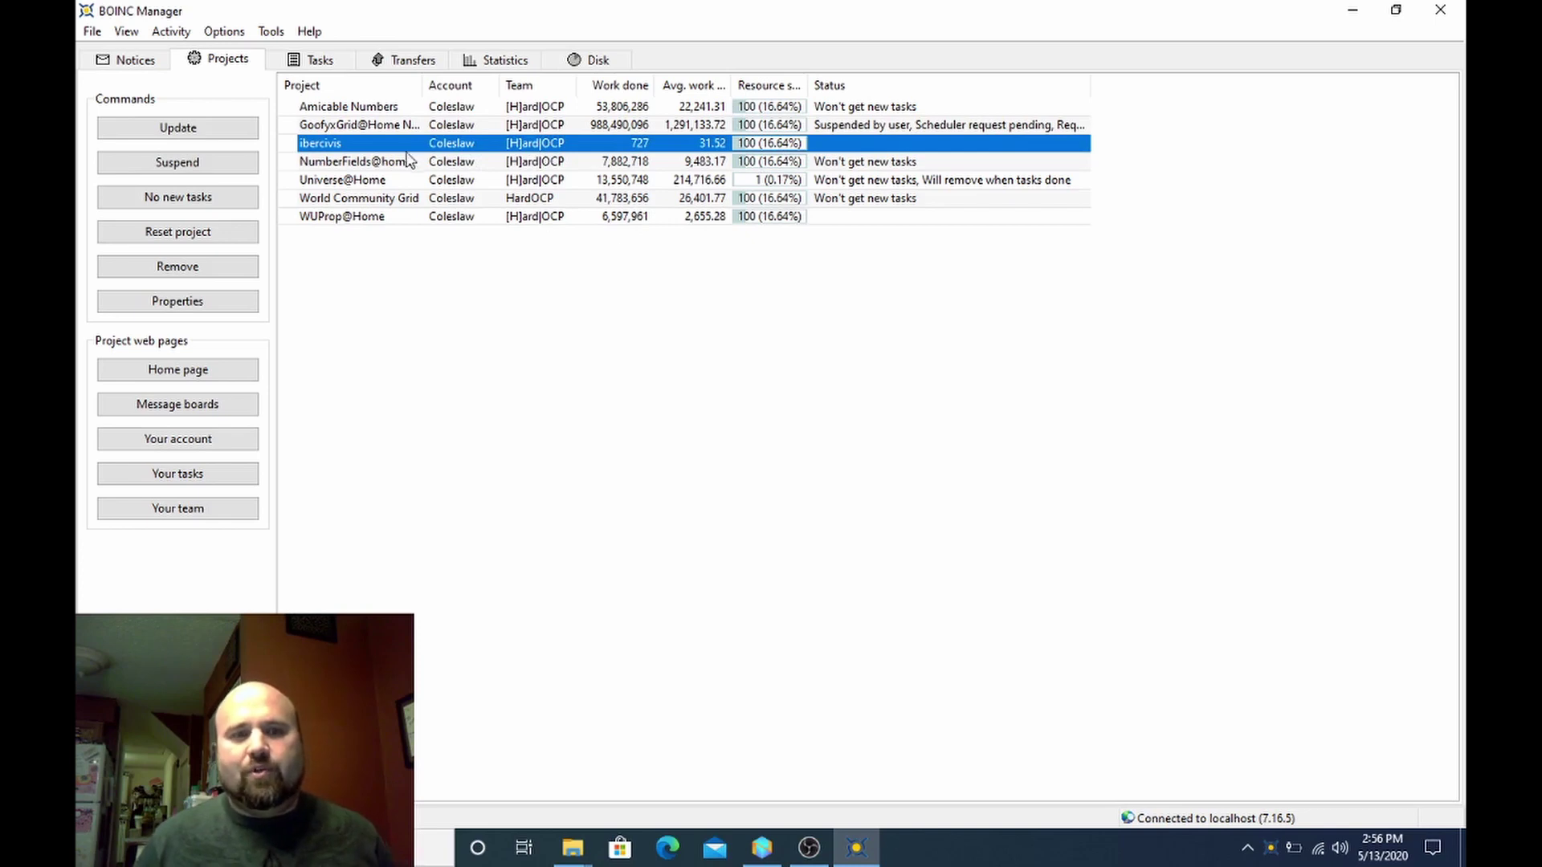
pyautogui.click(346, 64)
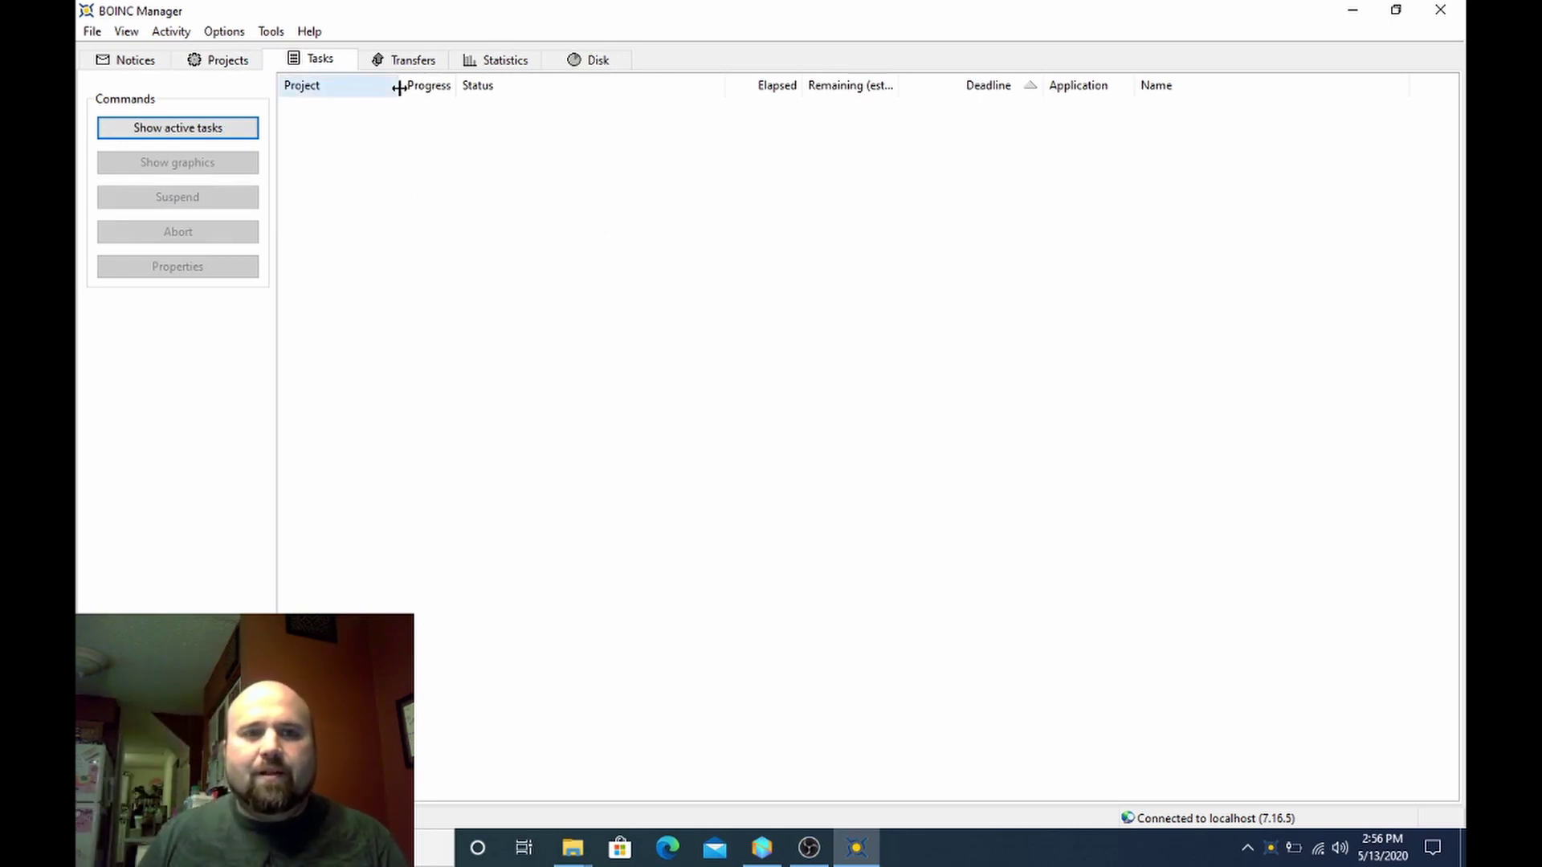
pyautogui.click(403, 59)
pyautogui.click(250, 62)
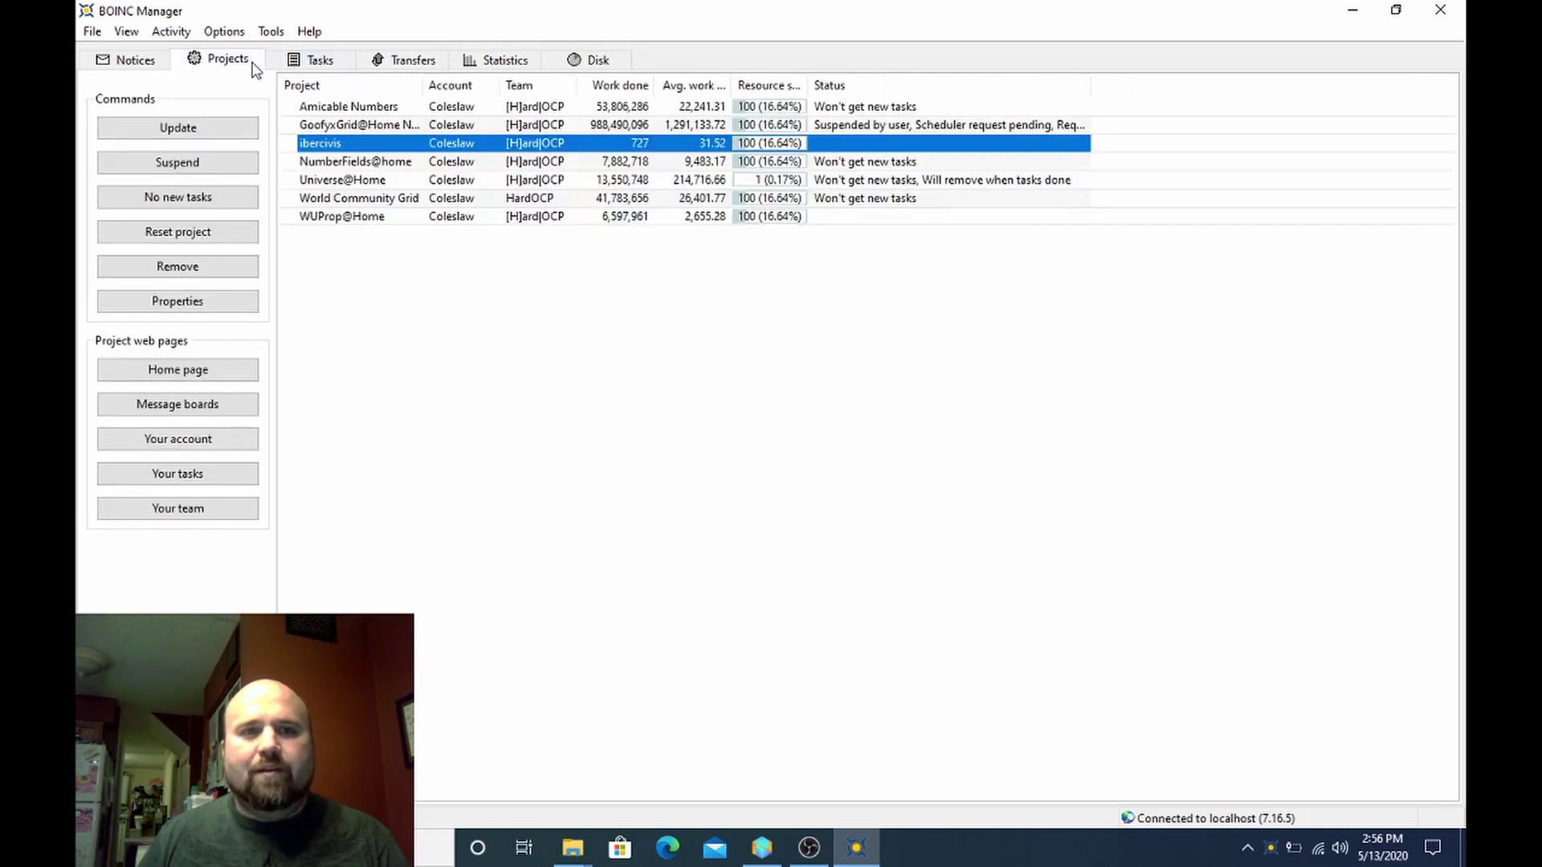
pyautogui.click(312, 63)
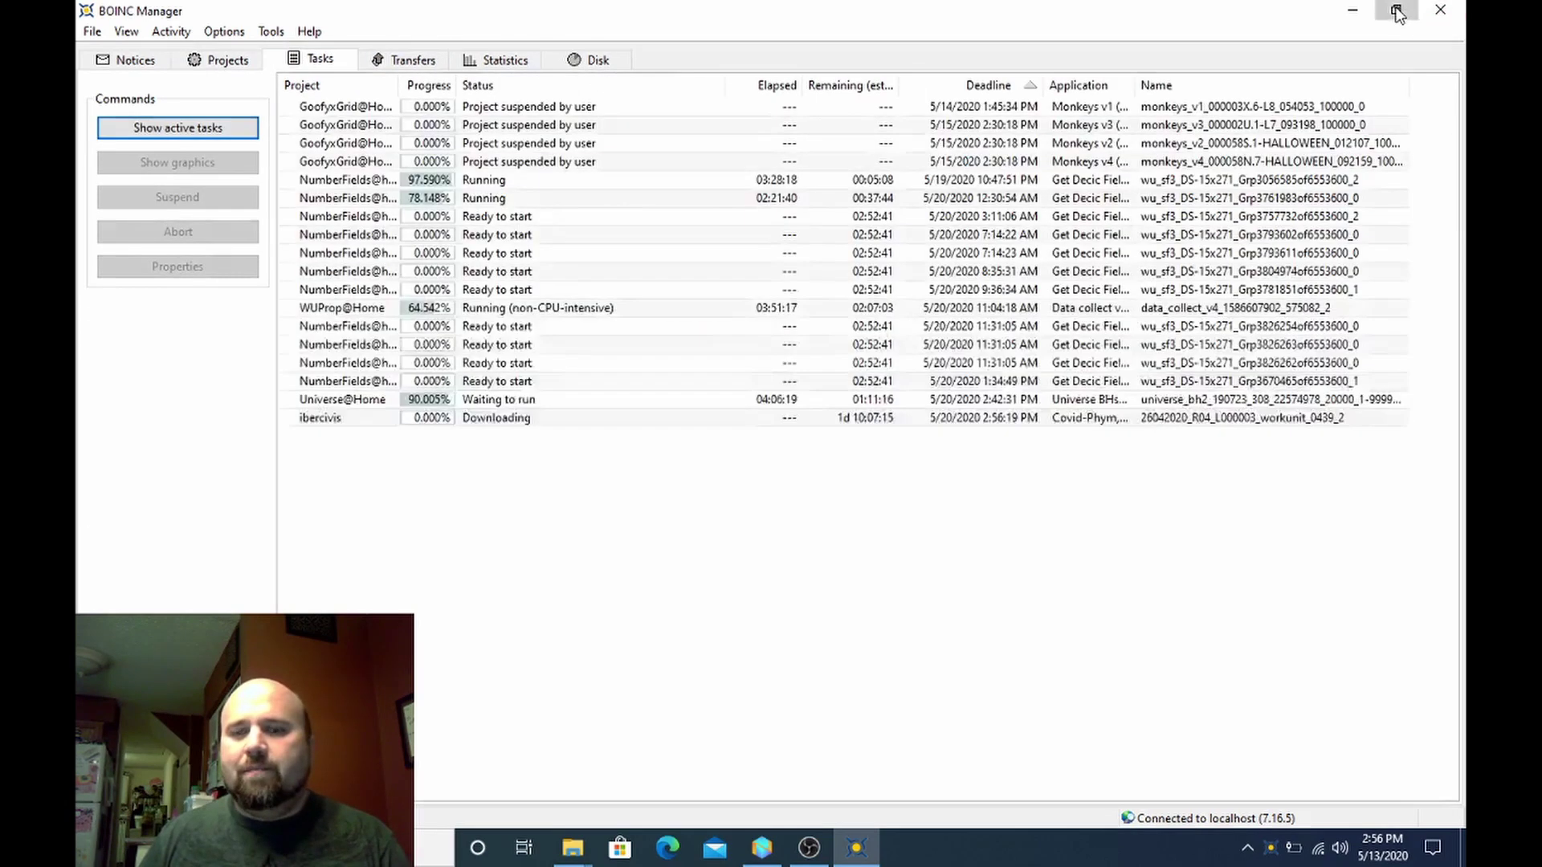
pyautogui.click(1396, 10)
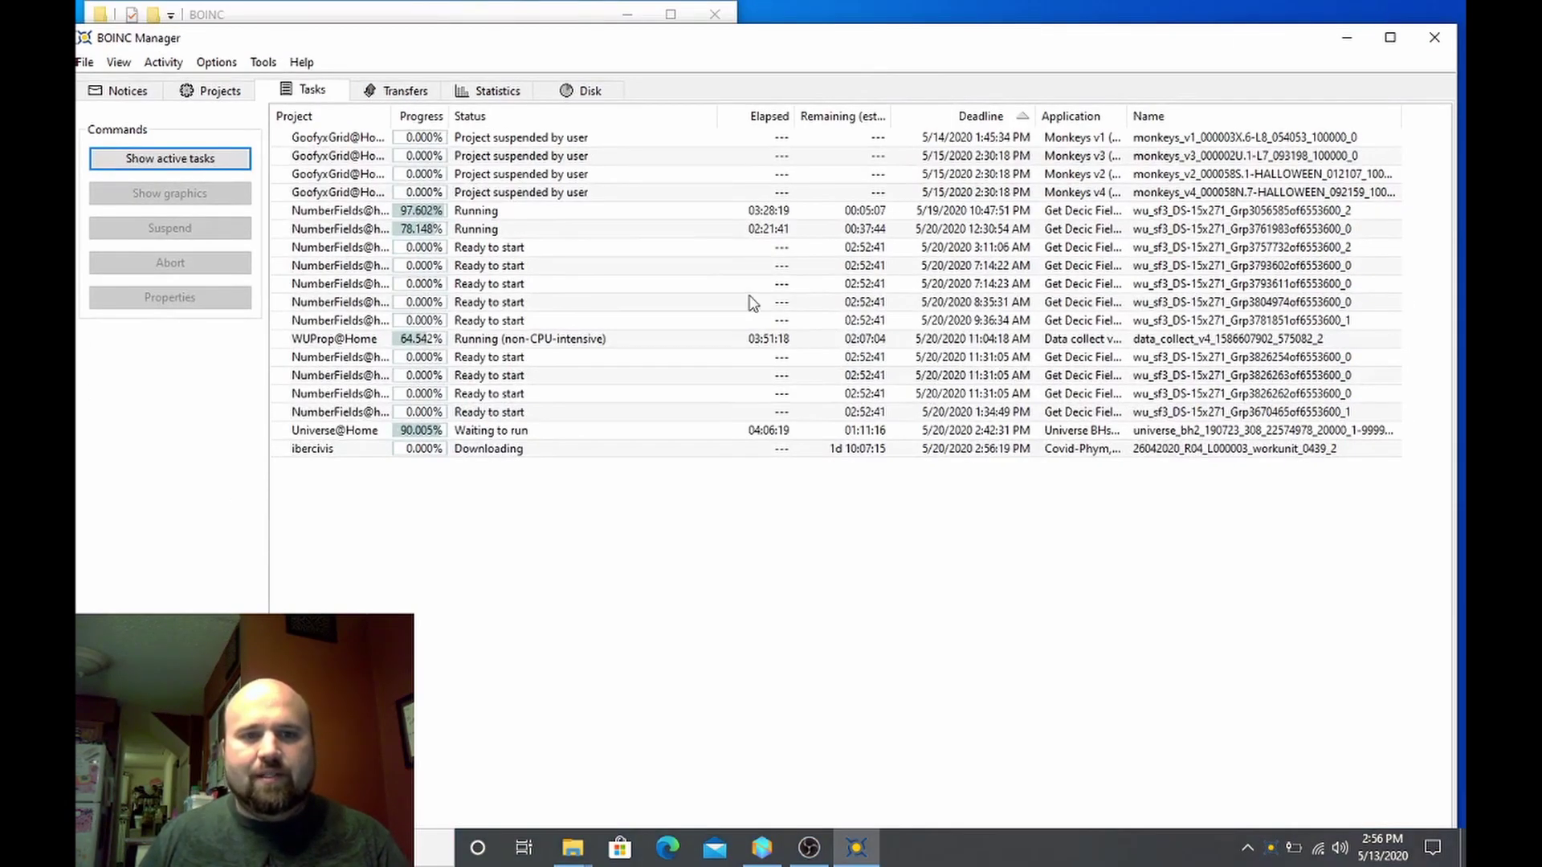
pyautogui.click(1390, 37)
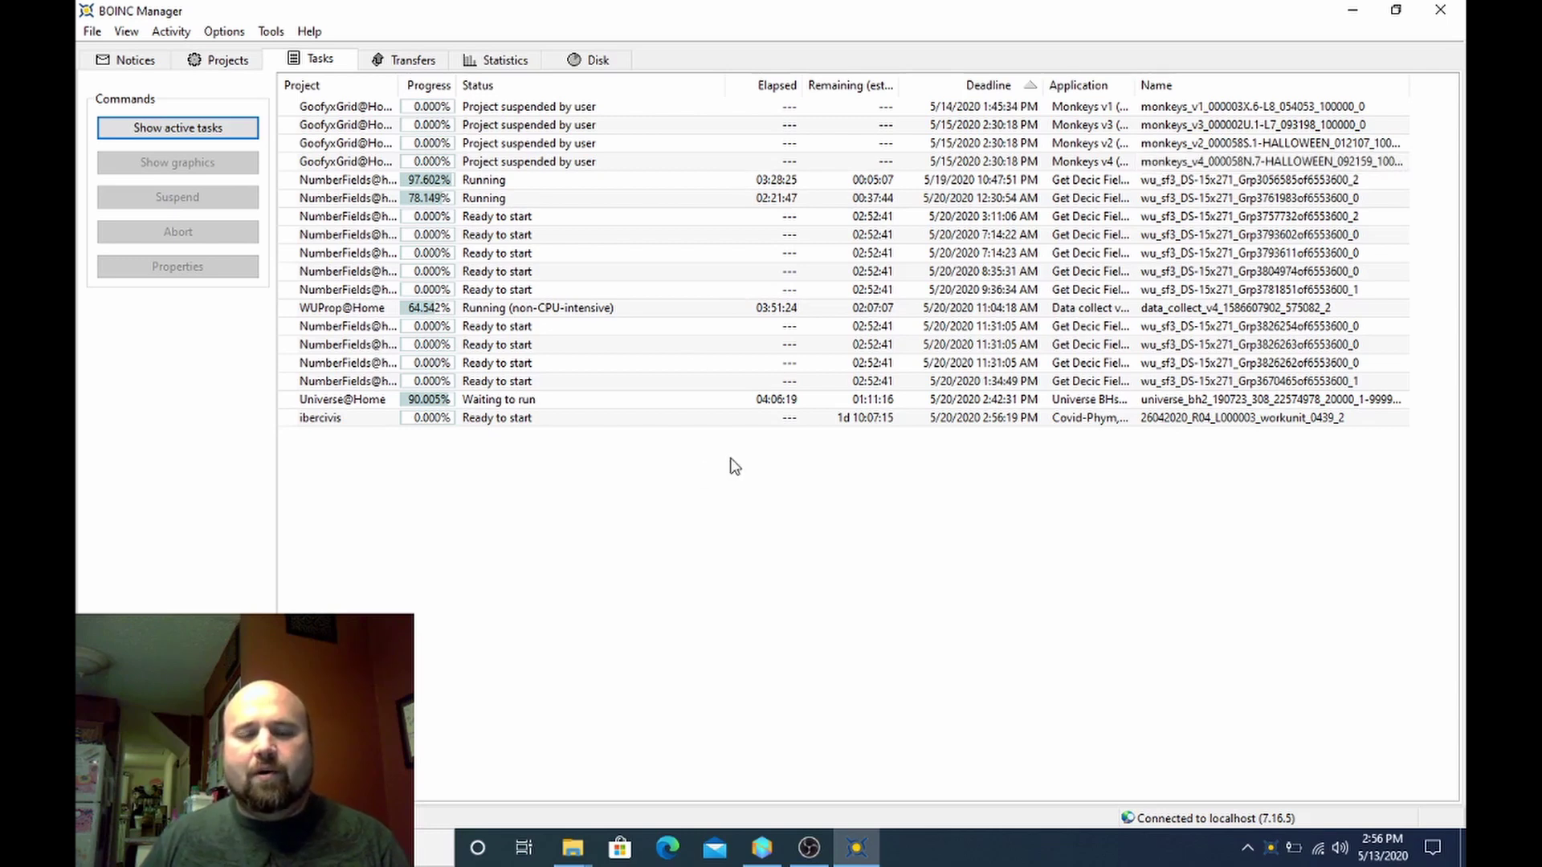
# Close BOINC Manager and both the BOINC and Ibercivis folder windows.
pyautogui.click(1439, 11)
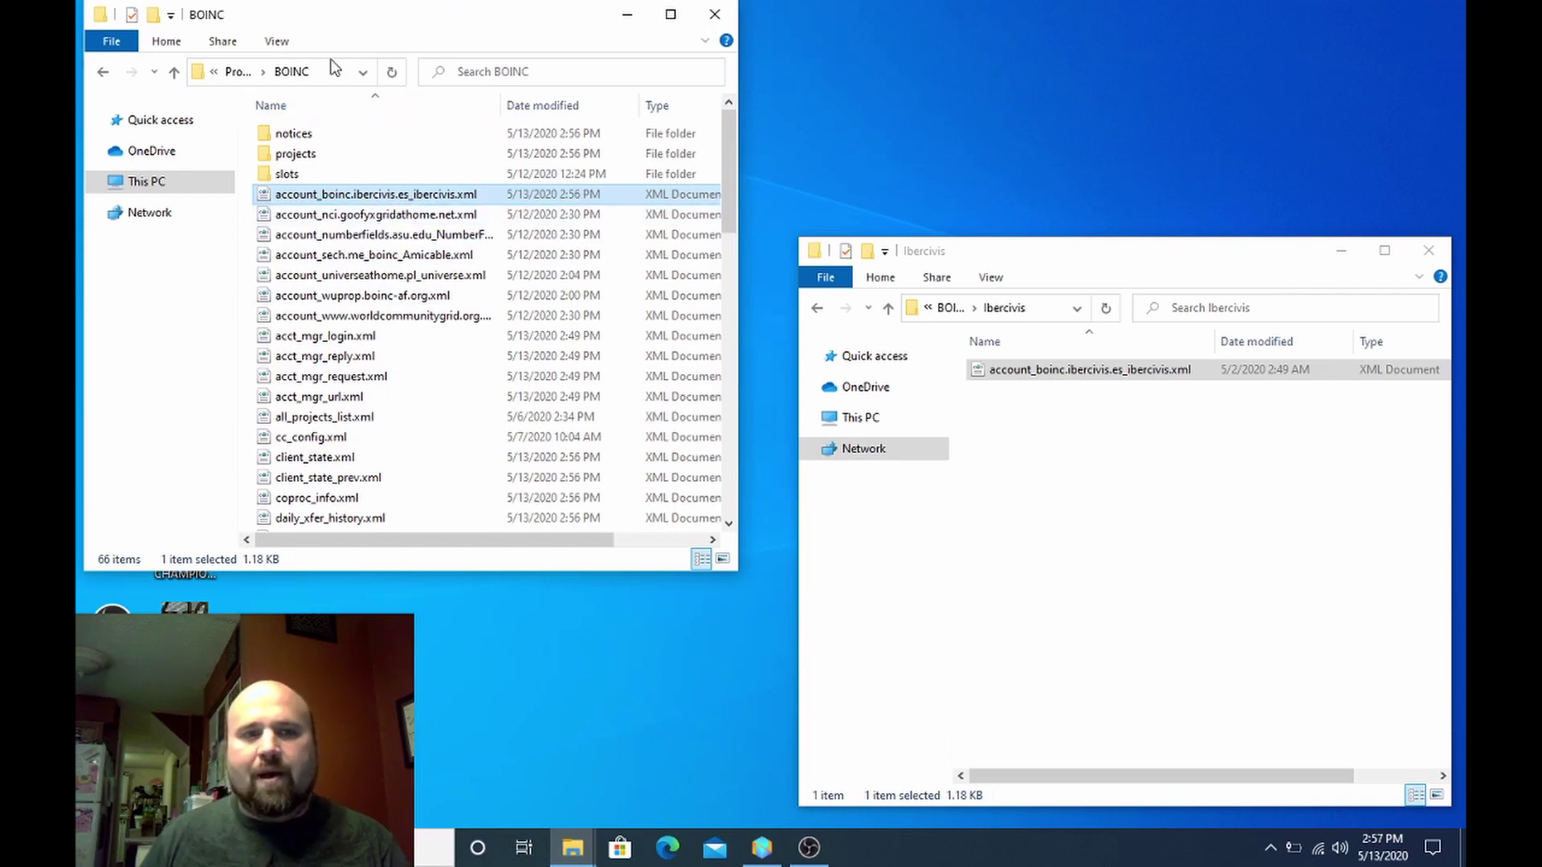
pyautogui.click(714, 16)
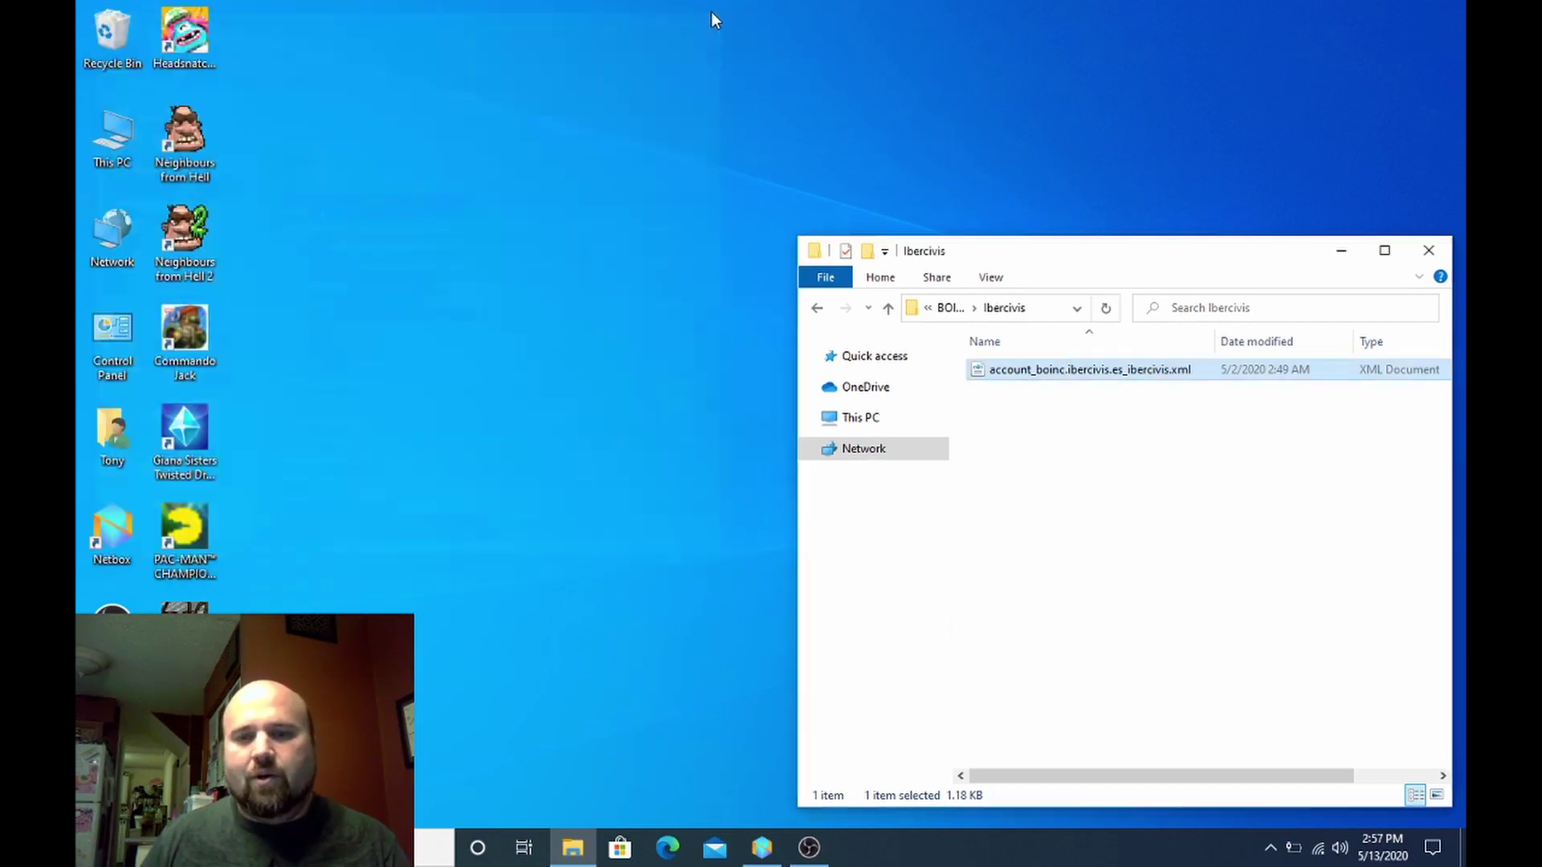
pyautogui.click(1427, 253)
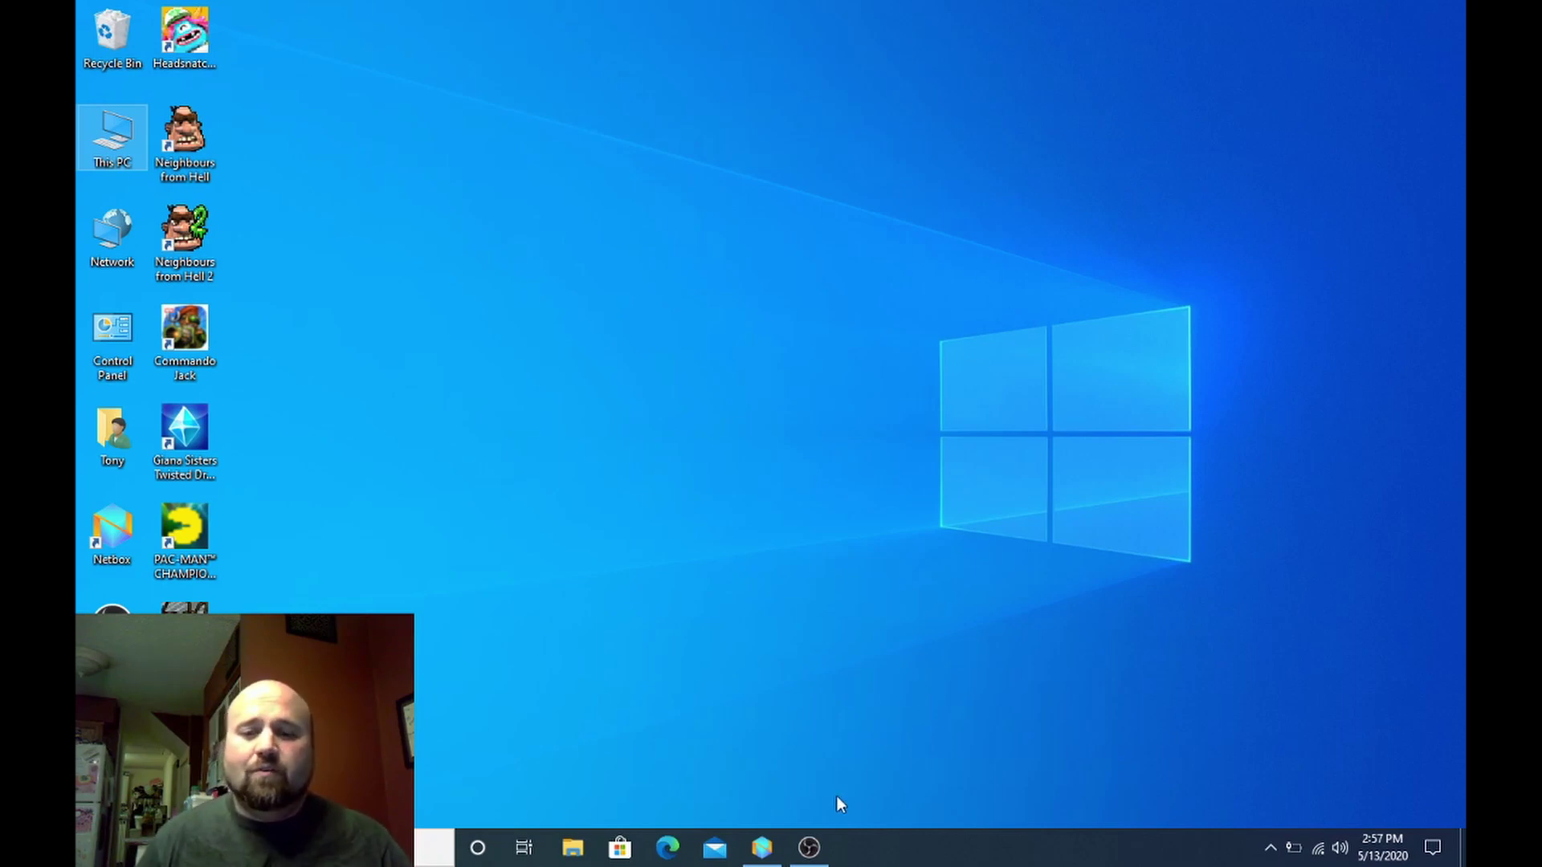
pyautogui.click(819, 849)
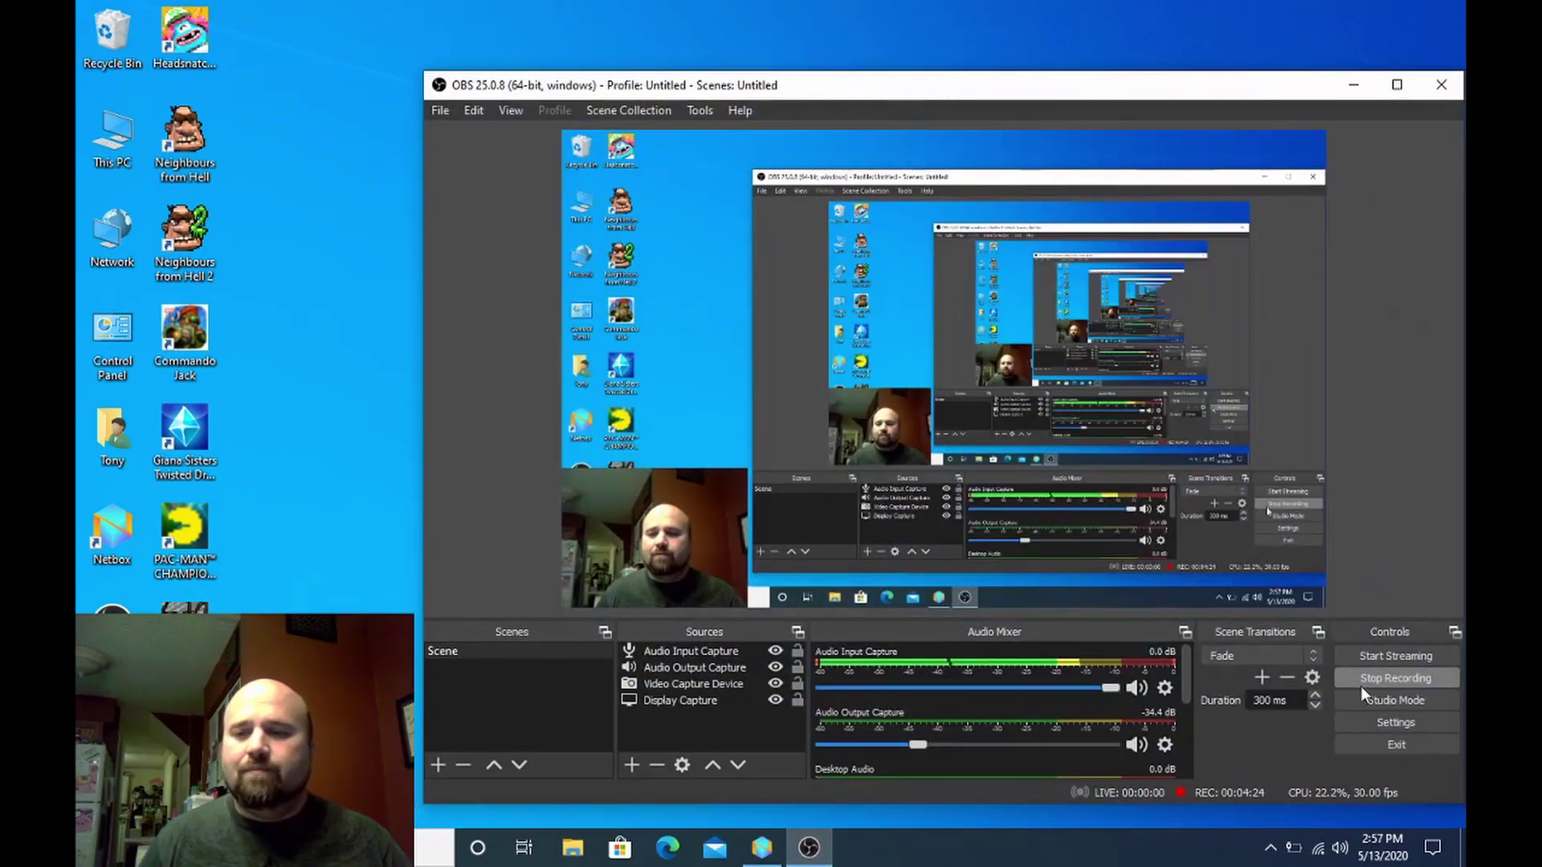